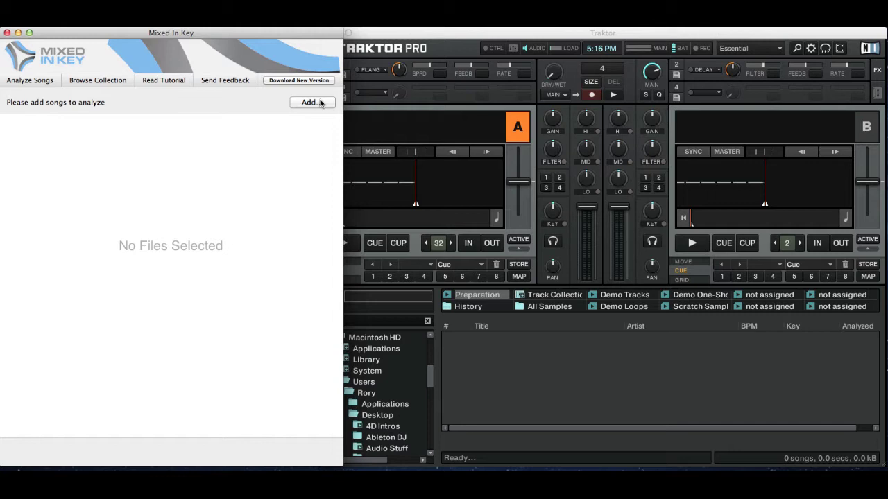
Add all four songs from the Ableton DJ folder to Mixed In Key and analyze them
left_click(321, 102)
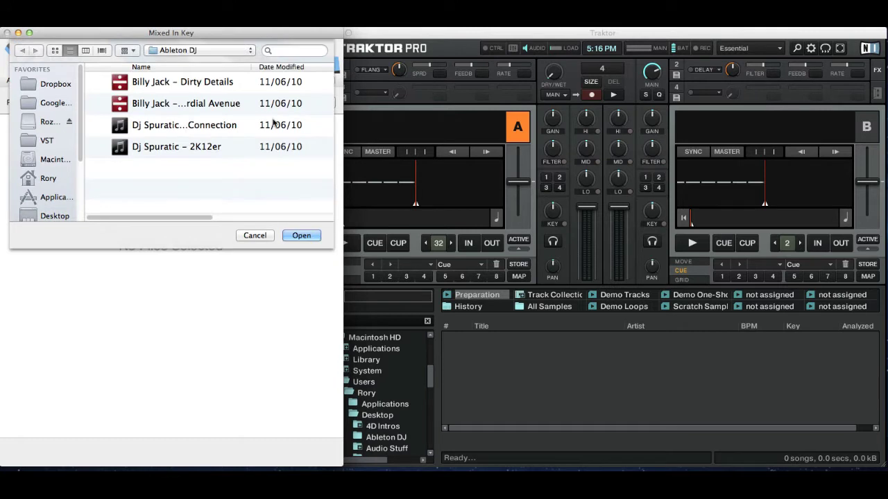
left_click(199, 146)
key("super+a")
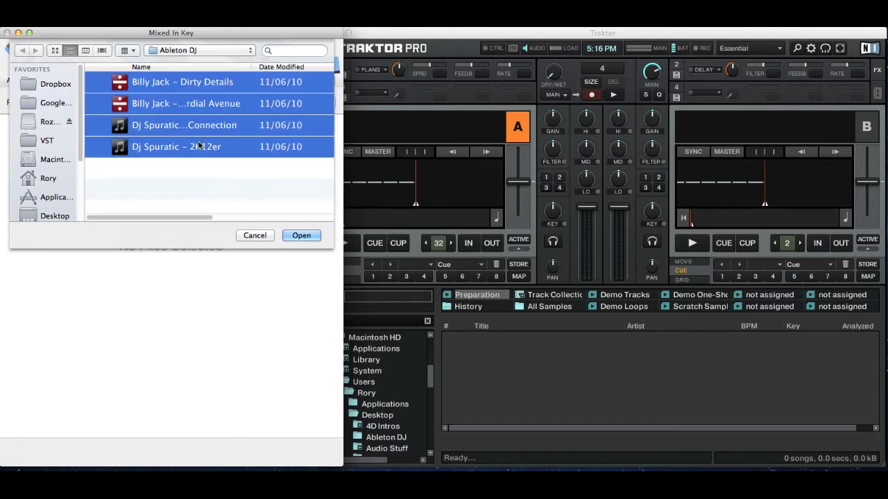
left_click(301, 235)
left_click(317, 450)
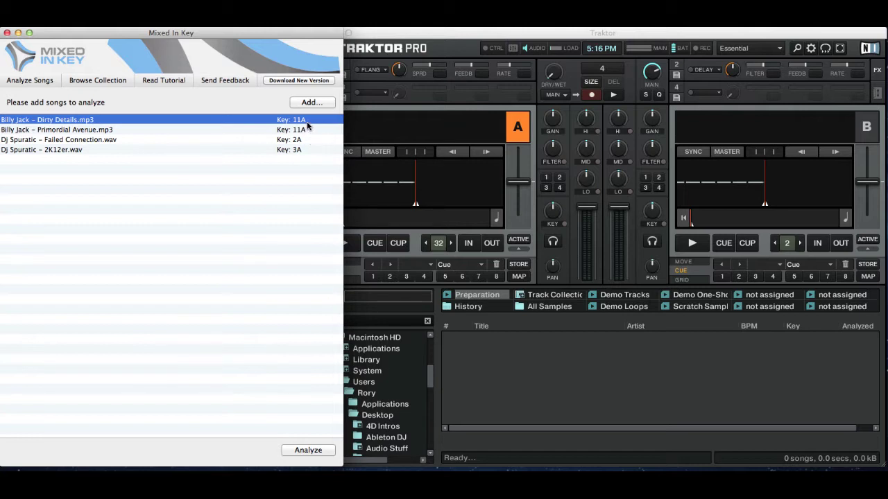
Open the Mixed In Key tutorial on creating harmonic mixes
left_click(170, 83)
left_click(296, 118)
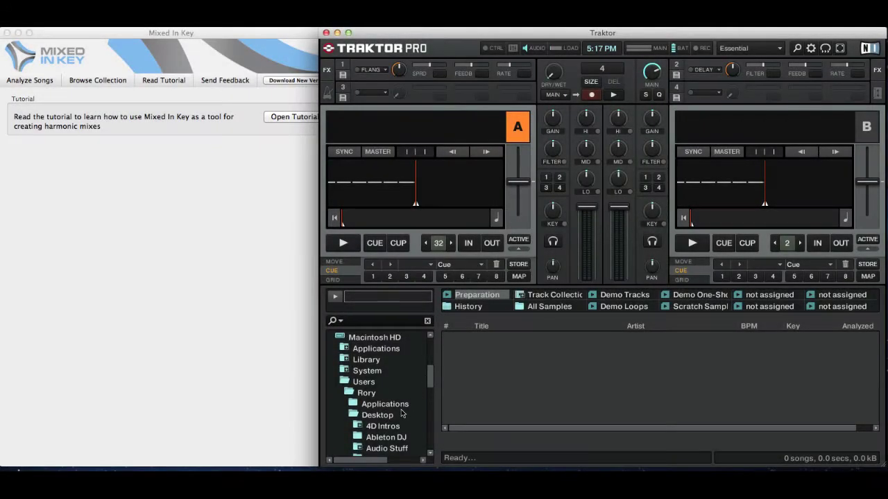
In Traktor, add the four tracks from the Desktop's Ableton DJ folder to the Preparation playlist and open that playlist
left_click(386, 437)
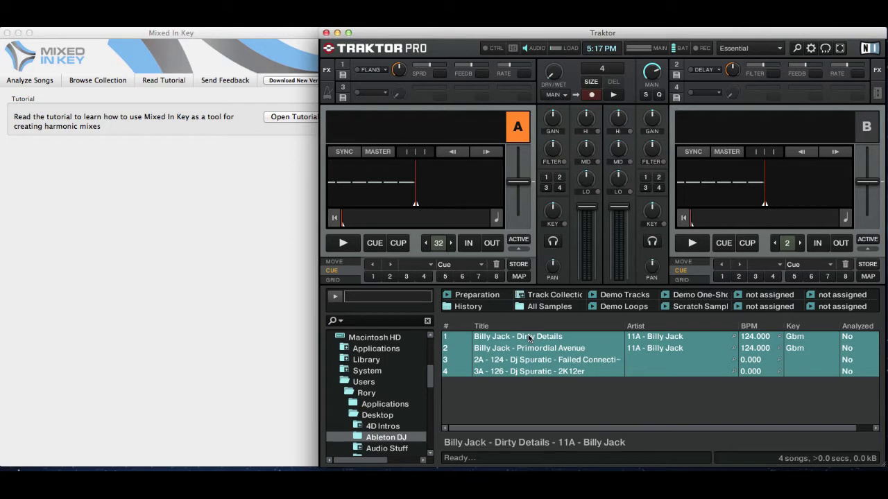
left_click_drag(528, 335, 467, 298)
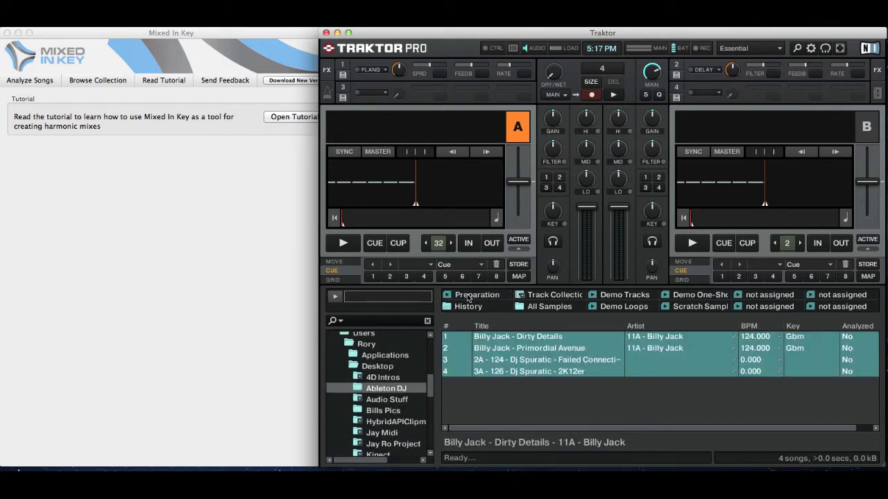
left_click(467, 294)
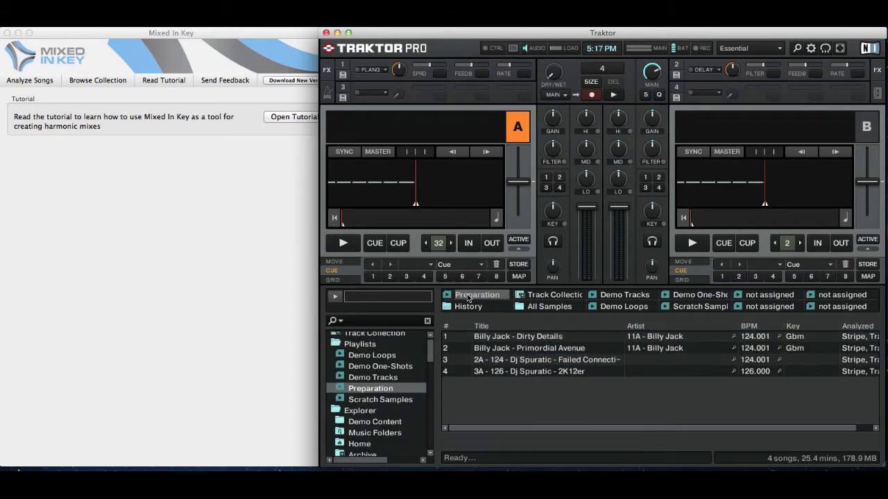
Run Analyze (Async) on all four tracks in the Preparation playlist
left_click(480, 336)
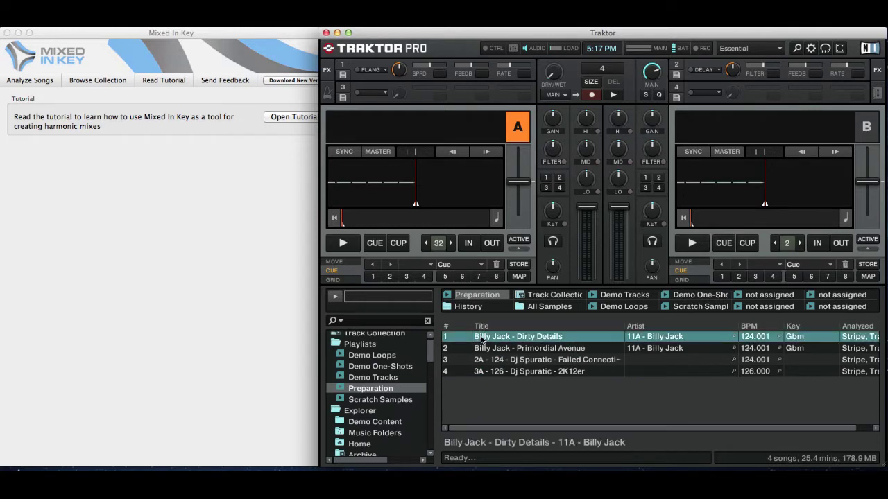
left_click(484, 372, "shift")
right_click(484, 372)
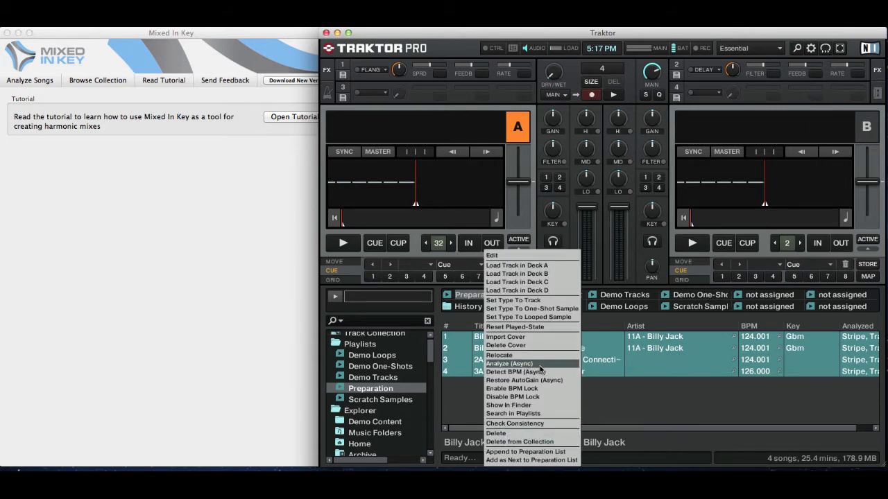
left_click(539, 365)
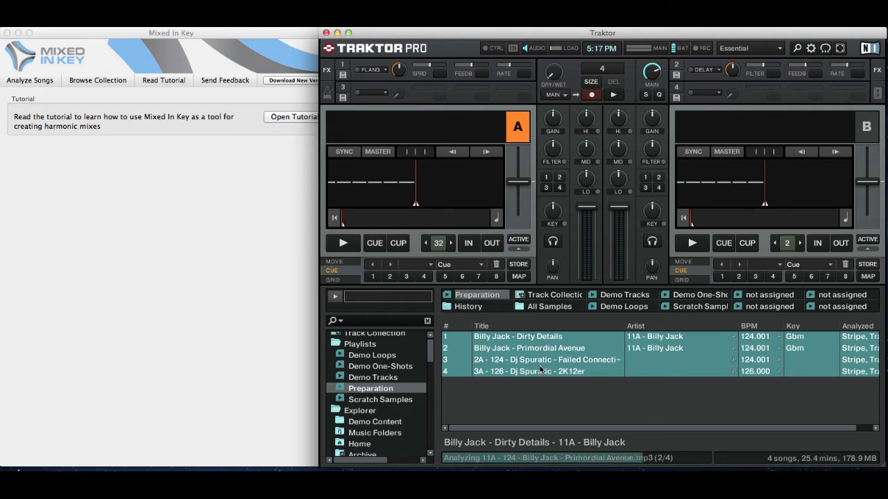
Save the Preparation playlist as a webpage titled Auto Gain on the Desktop, with Open HTML After Export enabled
right_click(452, 298)
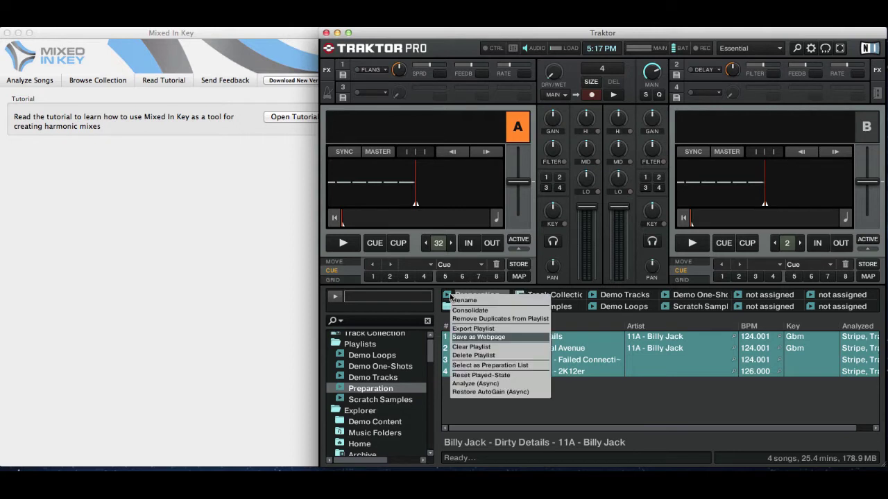
left_click(520, 338)
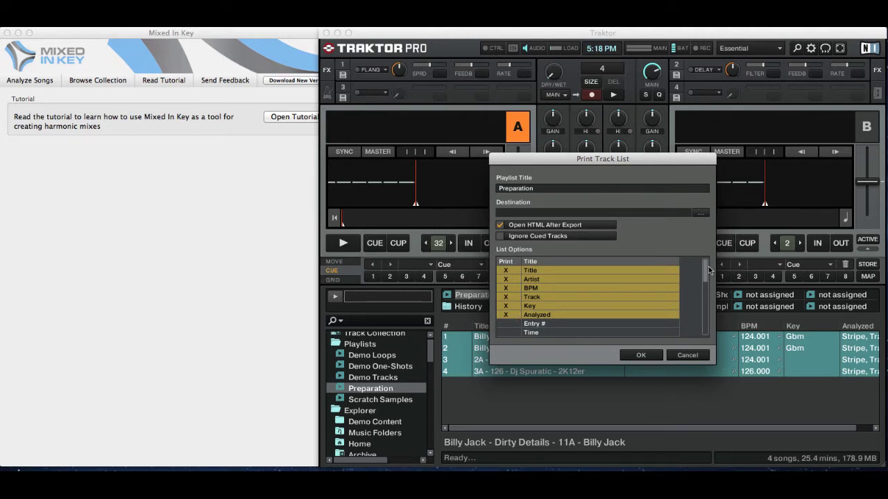
mouse_move(705, 270)
left_mouse_down()
mouse_move(705, 332)
mouse_move(704, 271)
left_mouse_up()
double_click(534, 189)
type("Auto Gain")
left_click(700, 212)
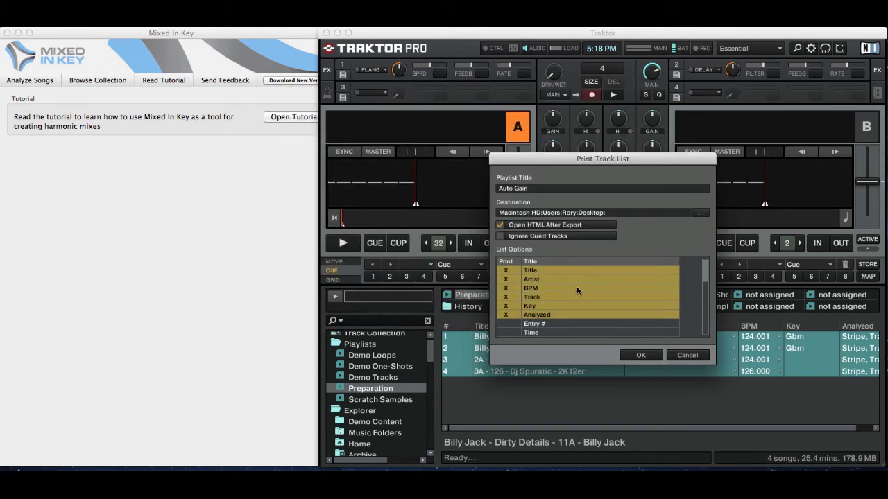
left_click(641, 355)
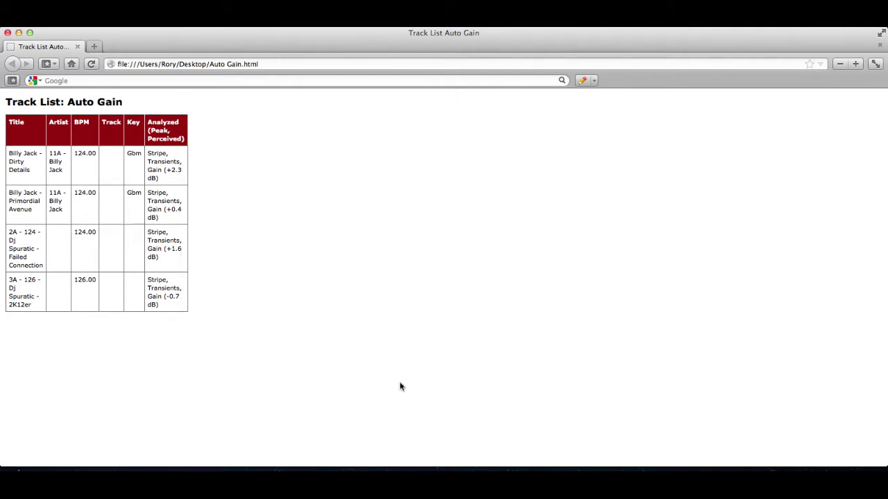
Switch to Ableton Live and place the four songs from the Ableton DJ folder in the first four slots of 1 Audio
left_click(402, 469)
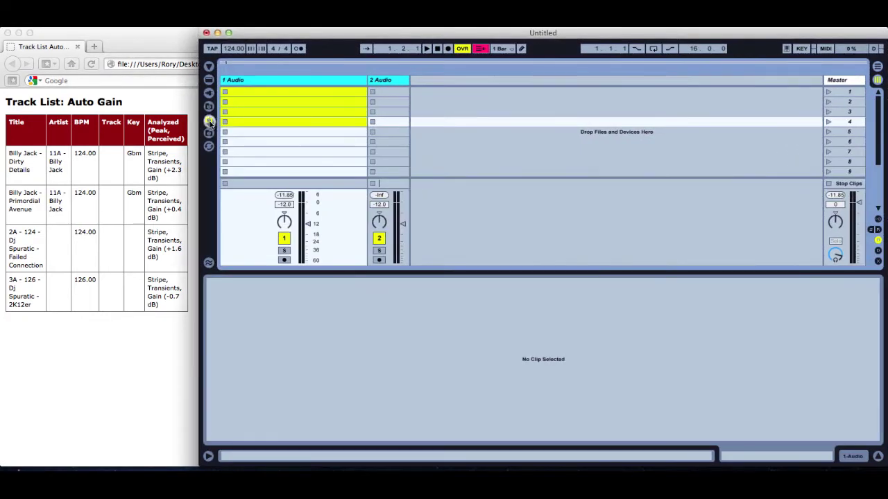
left_click_drag(241, 98, 401, 100)
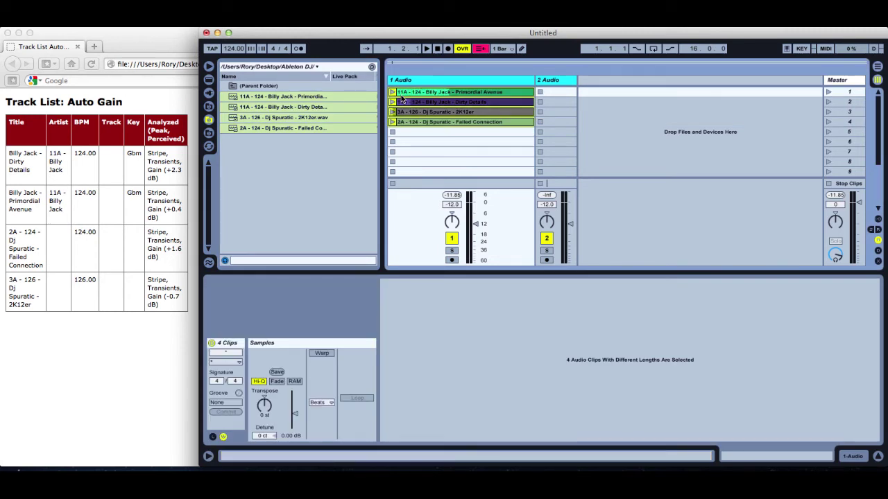
Open the Primordial Avenue clip and toggle its Warp on and back off
left_click(410, 92)
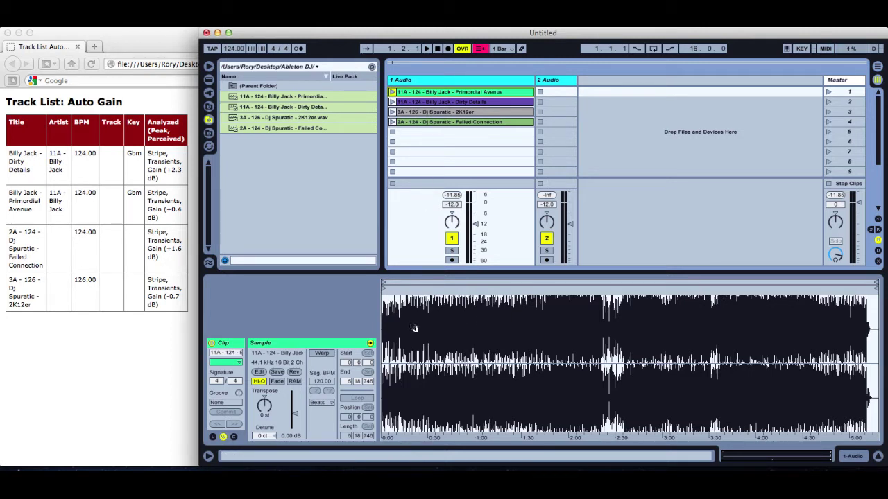
left_click(324, 354)
left_click(321, 354)
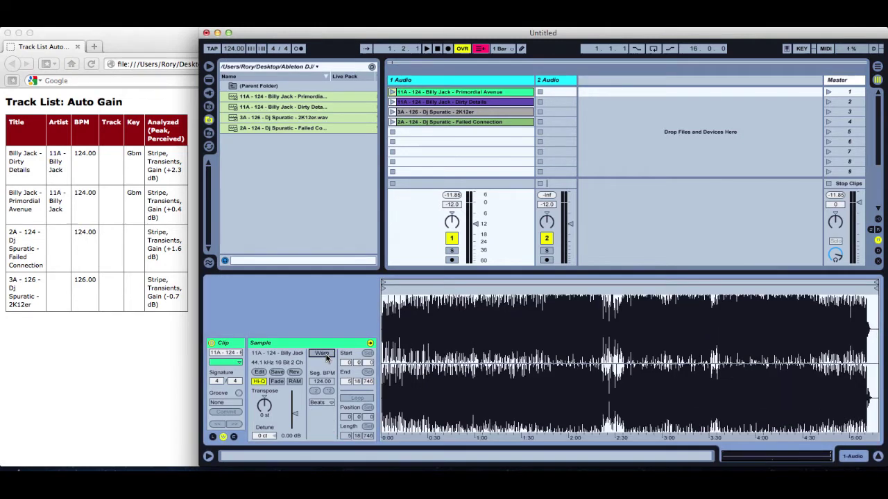
Toggle Auto-Warp Long Samples on and back to Off in the Warp preferences
key("super+comma")
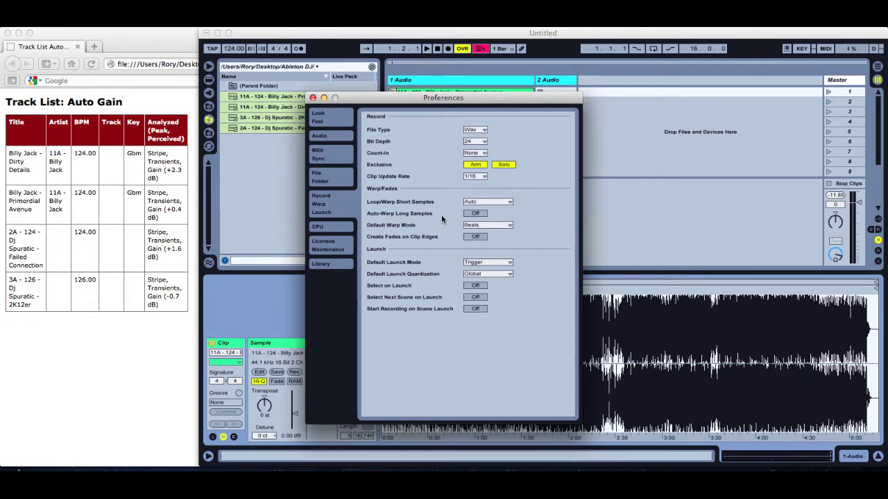
left_click(474, 214)
left_click(474, 214)
left_click(311, 98)
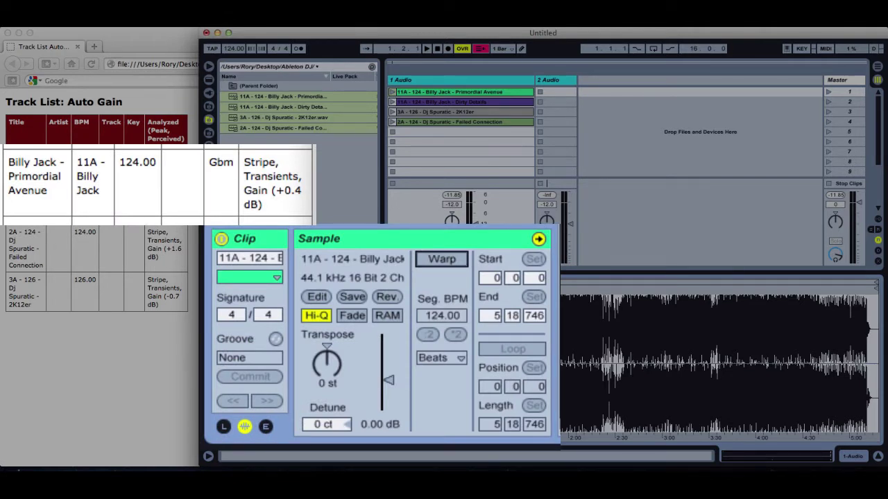
Set the Primordial Avenue clip's gain to 0.4 dB
left_click(389, 424)
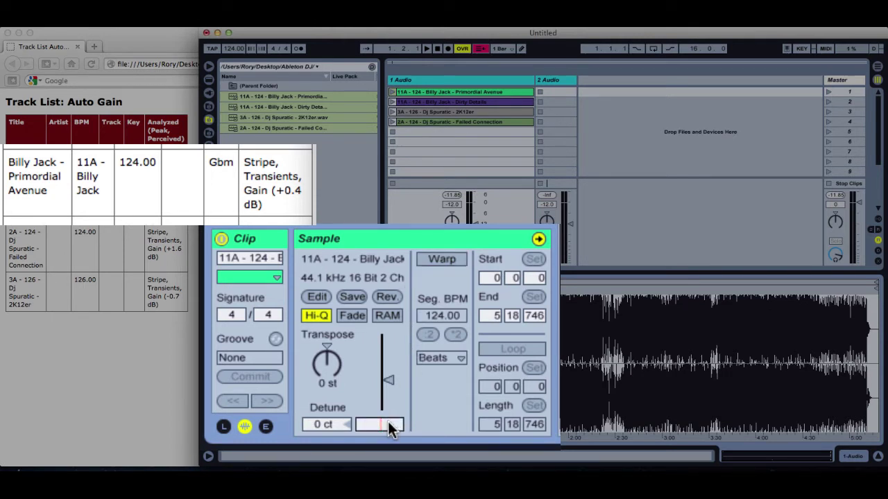
type(".4")
key("Return")
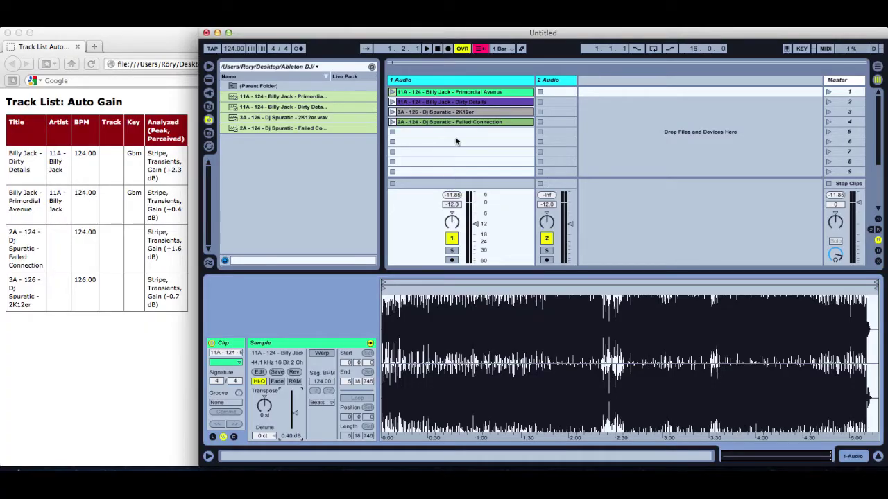
Set the Dirty Details clip's gain to 2.3 dB
left_click(456, 102)
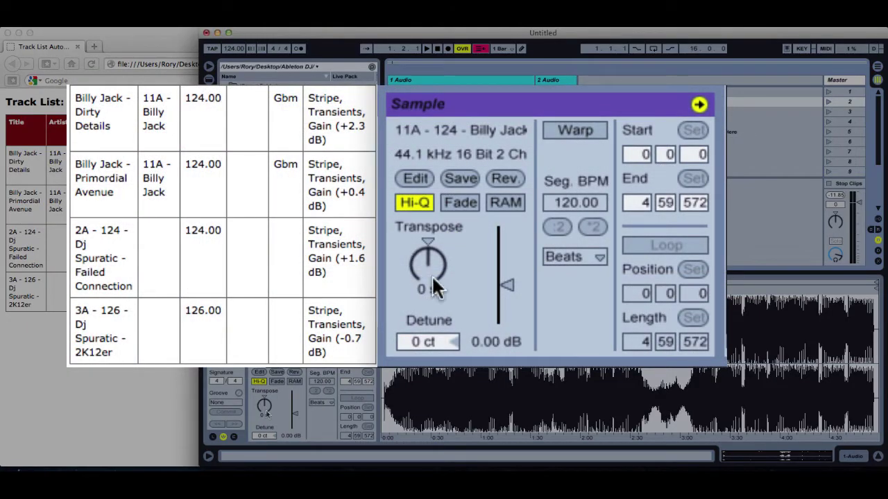
left_click(283, 437)
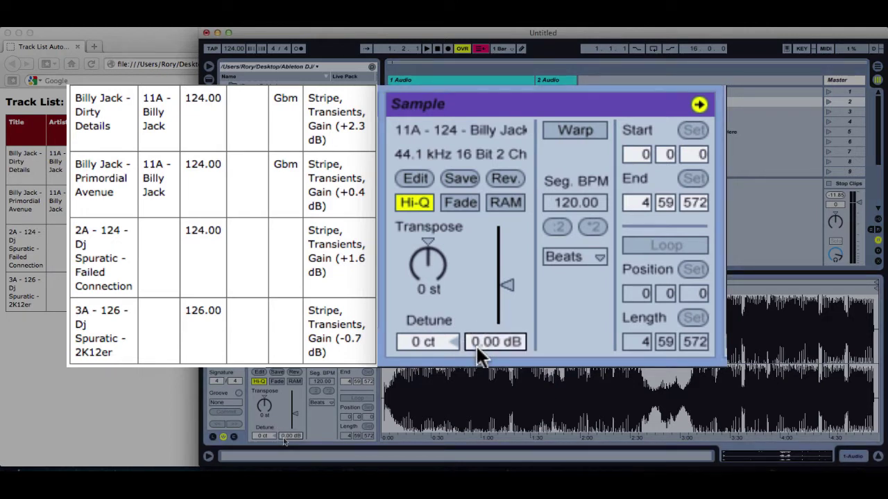
type("2.3")
key("Return")
Set the 2K12er clip's gain to -0.7 dB
left_click(444, 111)
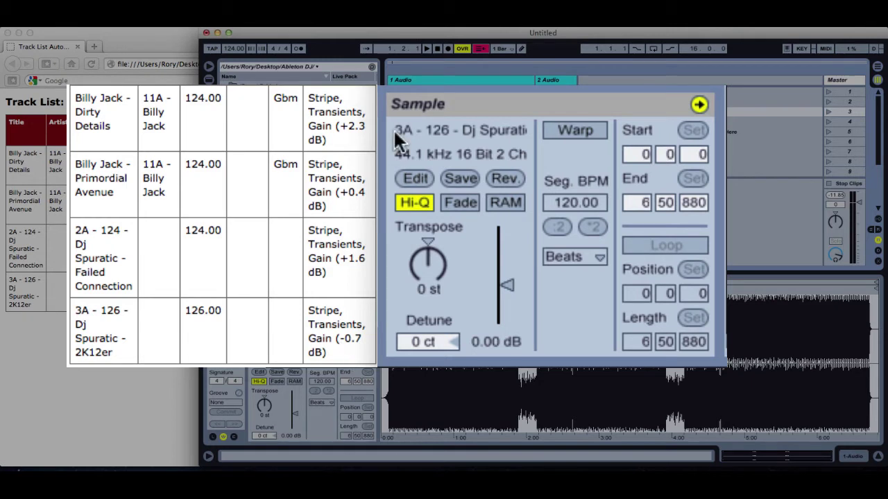
left_click(487, 341)
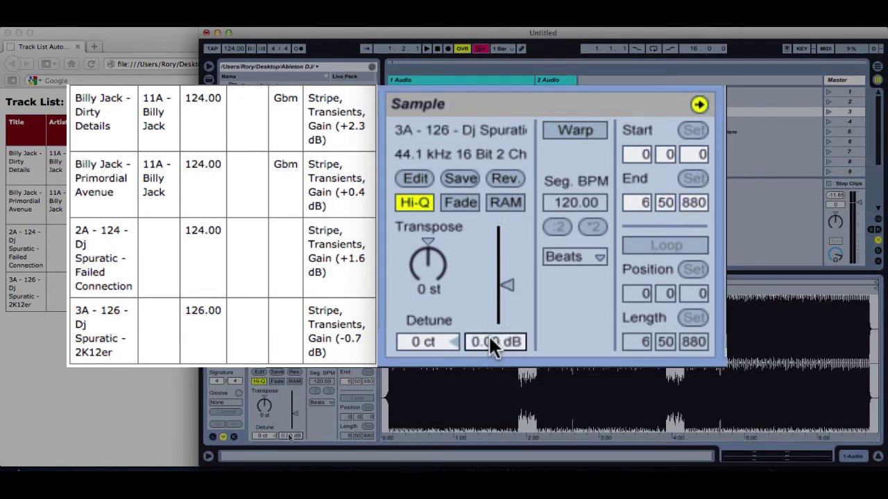
type("-")
type("7")
key("Return")
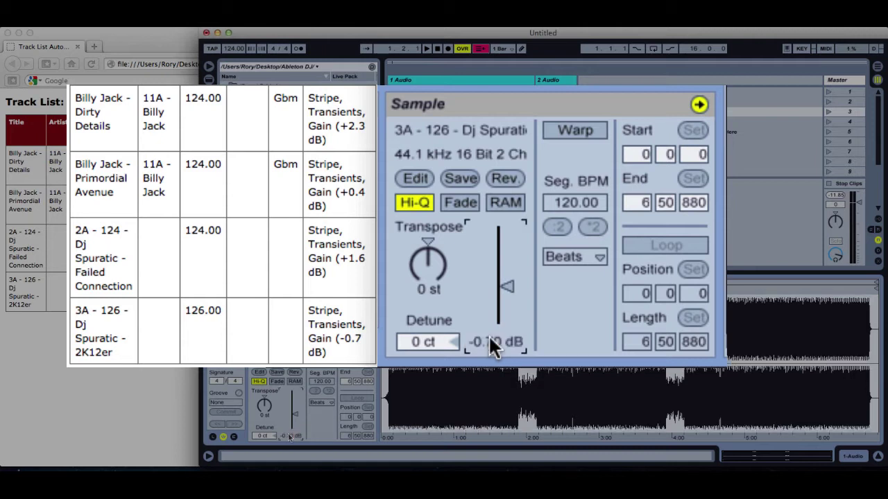
Set the Failed Connection clip's gain to 1.6 dB
key("Down")
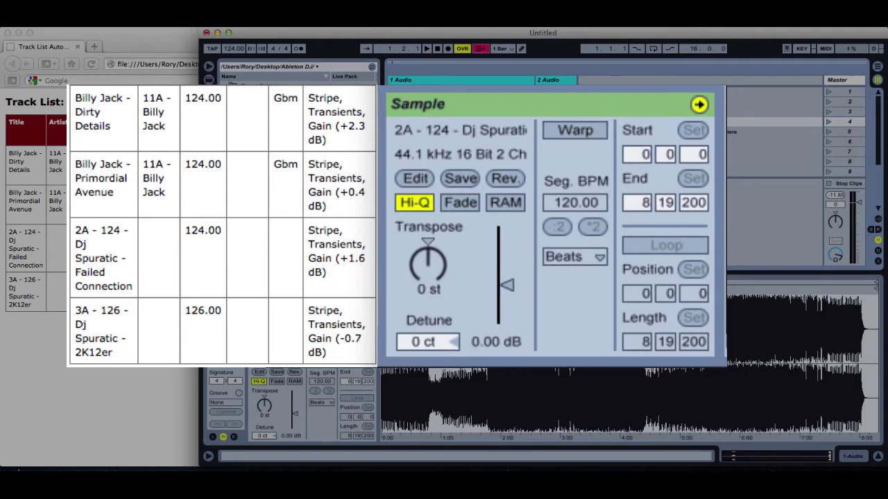
left_click(285, 436)
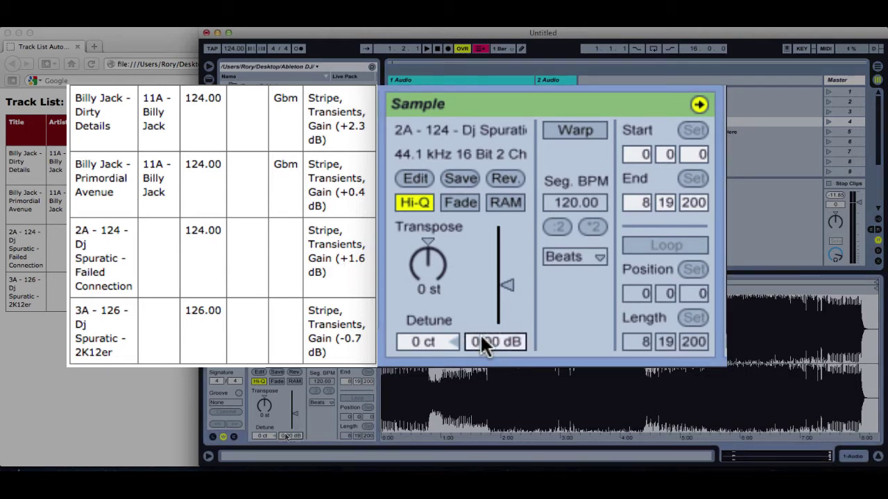
type("1.6")
key("Return")
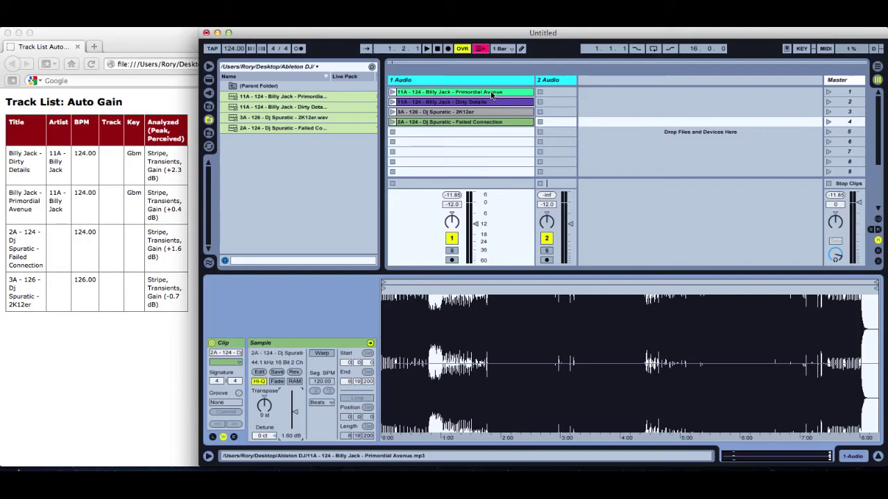
Turn on Warp for the Primordial Avenue clip
left_click(491, 93)
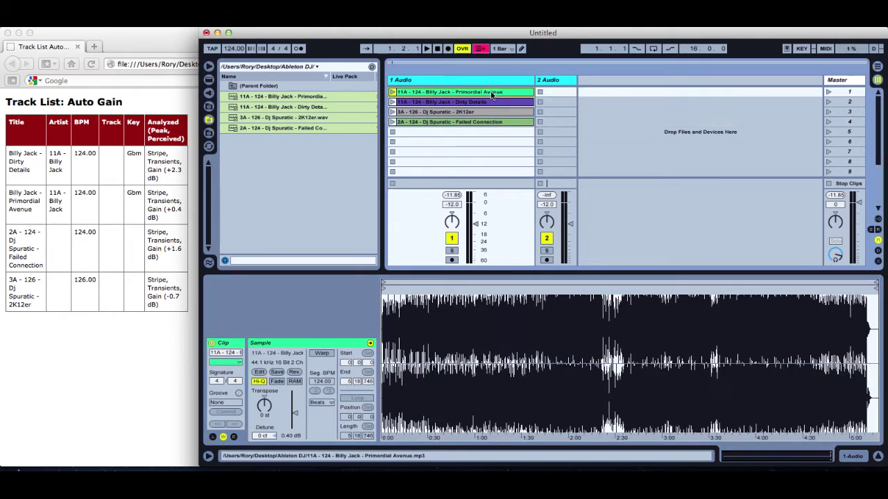
left_click(322, 354)
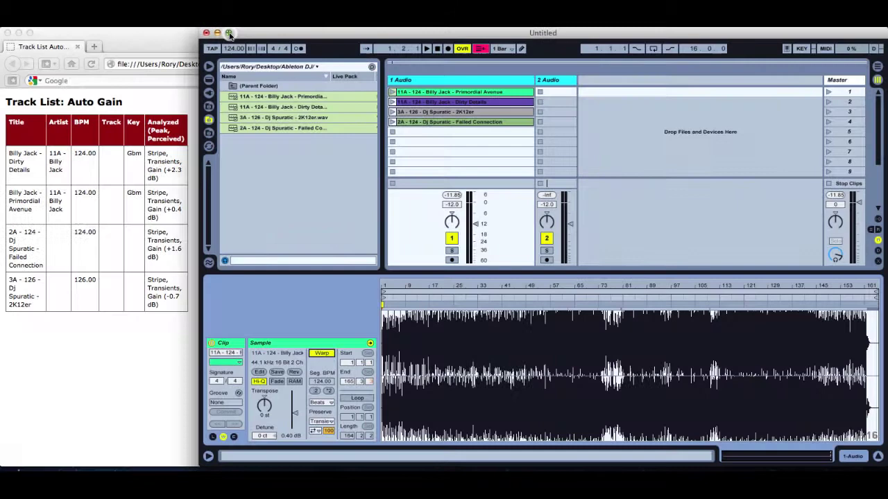
Enlarge the Primordial Avenue waveform to show its first four bars in a maximized window, and select the project tempo
left_click(229, 33)
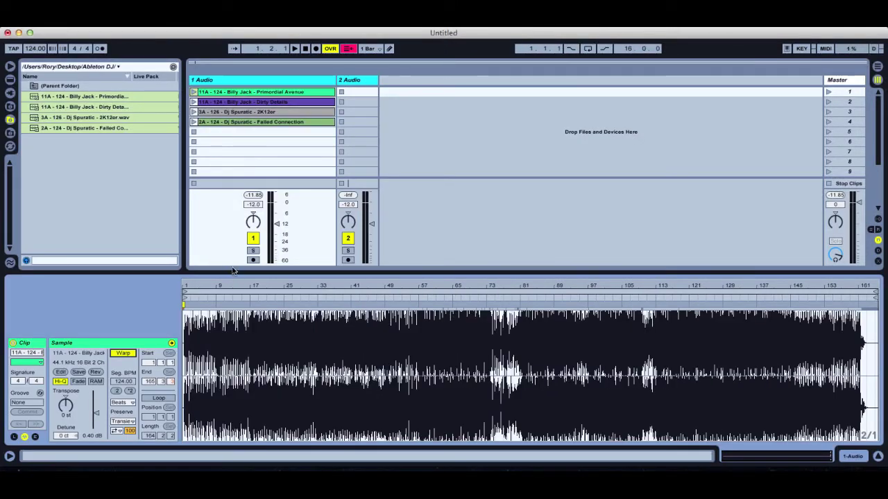
left_click_drag(233, 272, 188, 416)
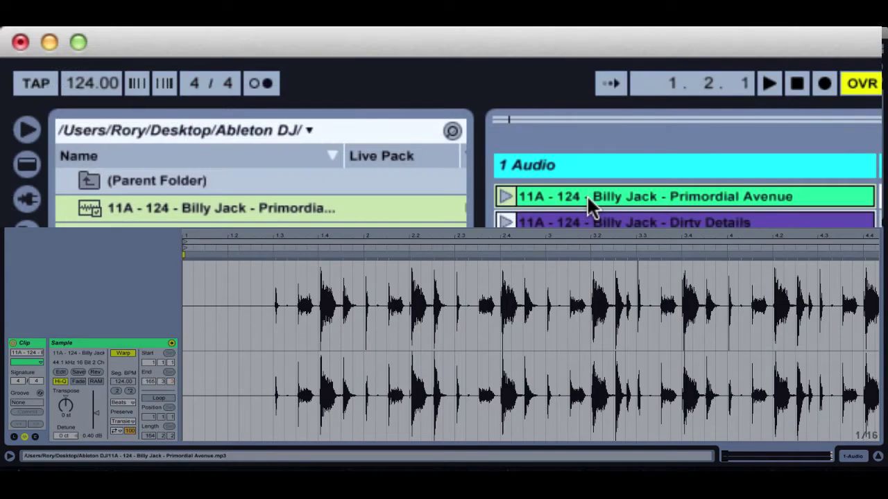
left_click(92, 74)
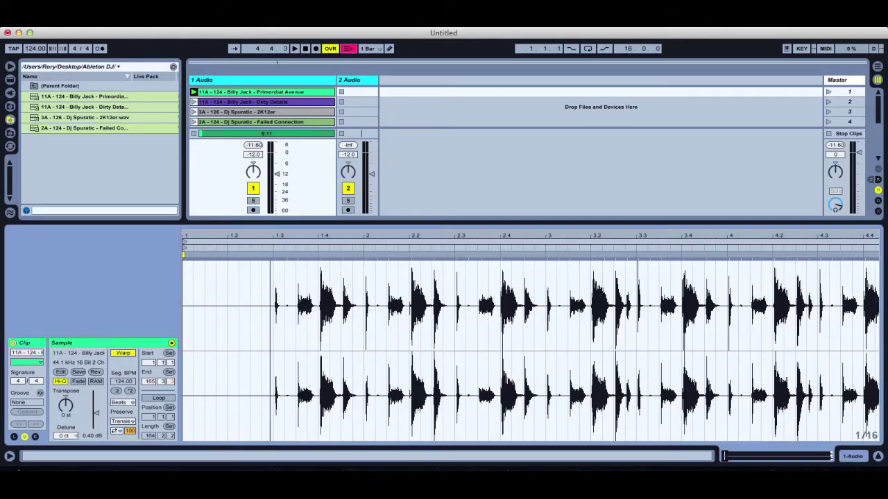
Add a warp marker at the exact start of Primordial Avenue's first beat and set that point as 1.1.1
left_click_drag(269, 236, 269, 388)
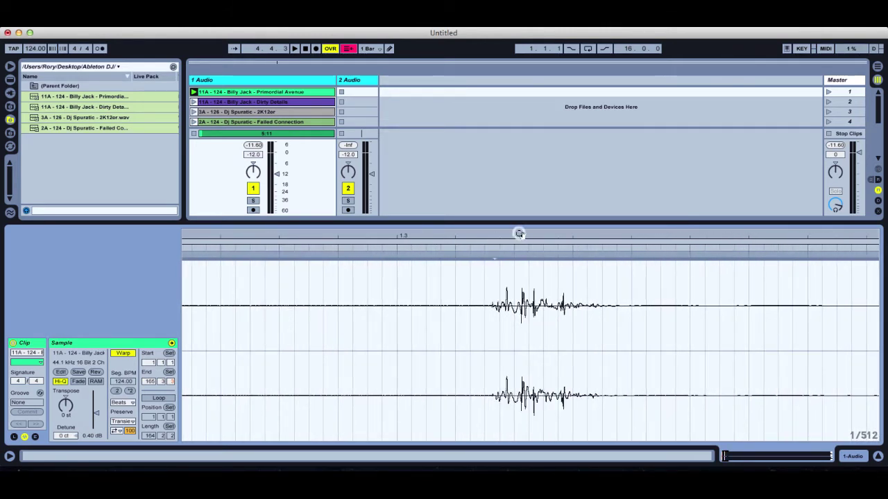
left_click_drag(519, 236, 519, 309)
mouse_move(341, 236)
left_mouse_down()
mouse_move(341, 278)
mouse_move(341, 236)
left_mouse_up()
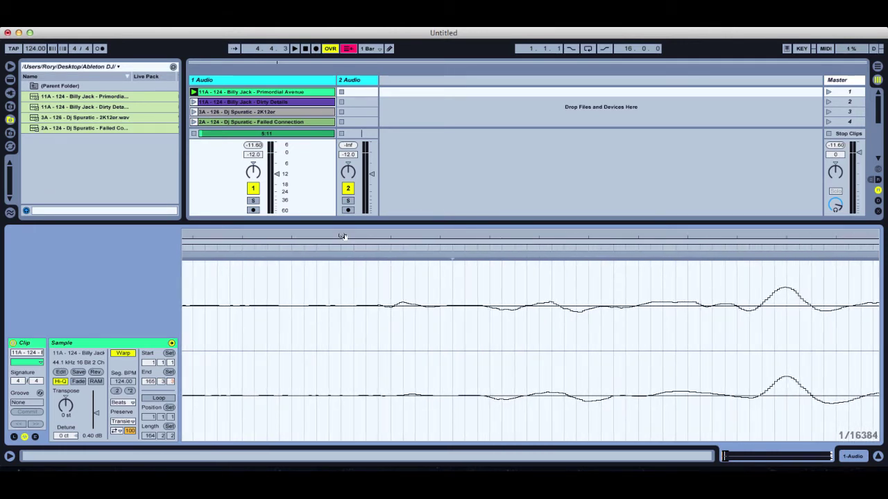
left_click(378, 292)
double_click(378, 257)
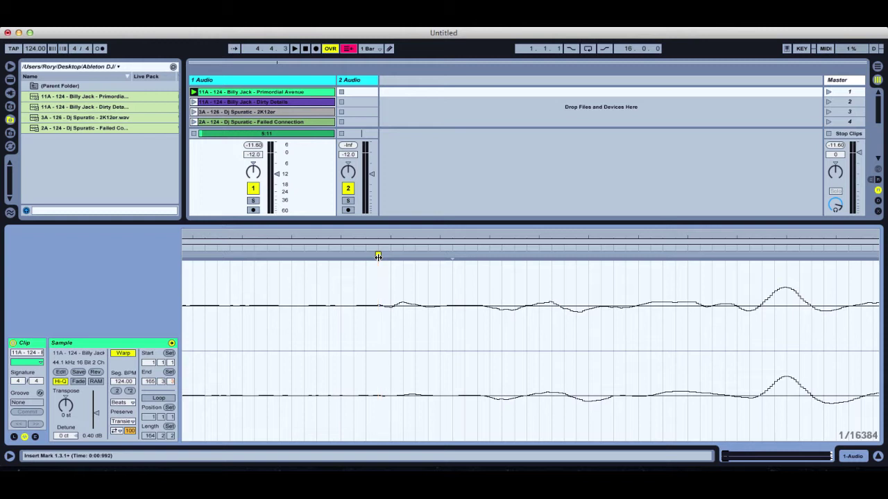
right_click(377, 256)
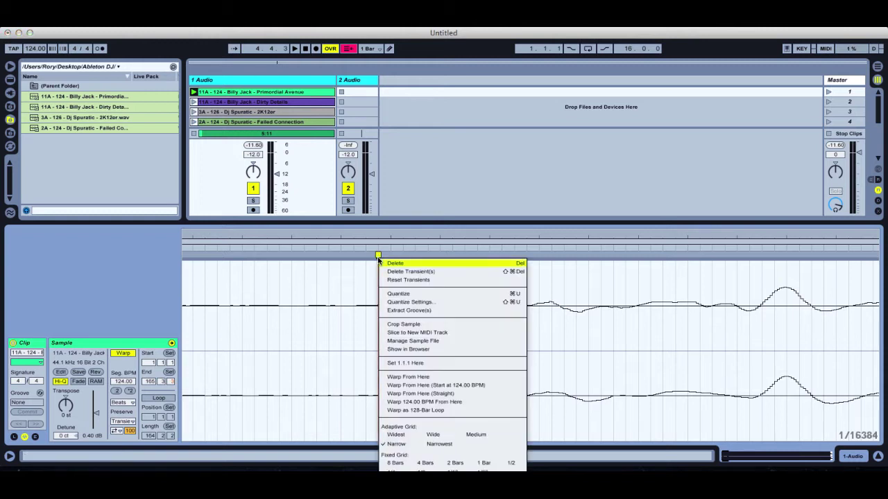
left_click(443, 364)
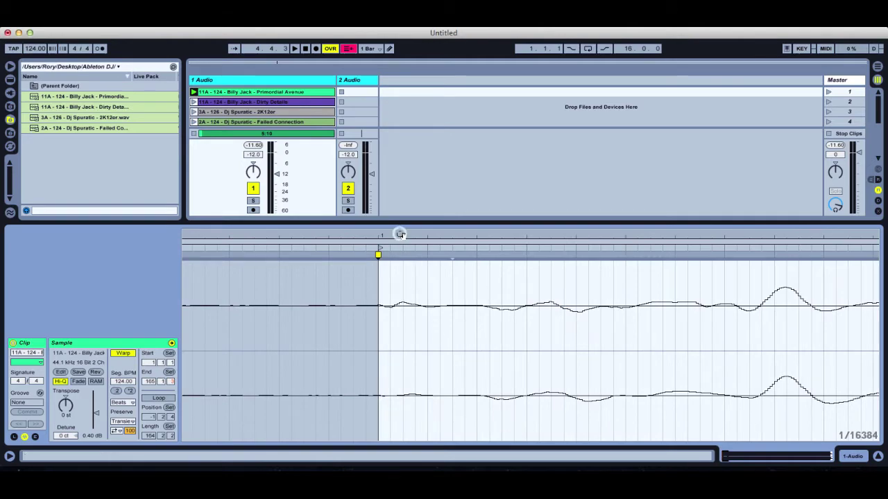
Apply Warp From Here (Straight) at Primordial Avenue's first-beat marker and turn on the metronome
mouse_move(398, 234)
left_mouse_down()
mouse_move(398, 206)
mouse_move(246, 173)
left_mouse_up()
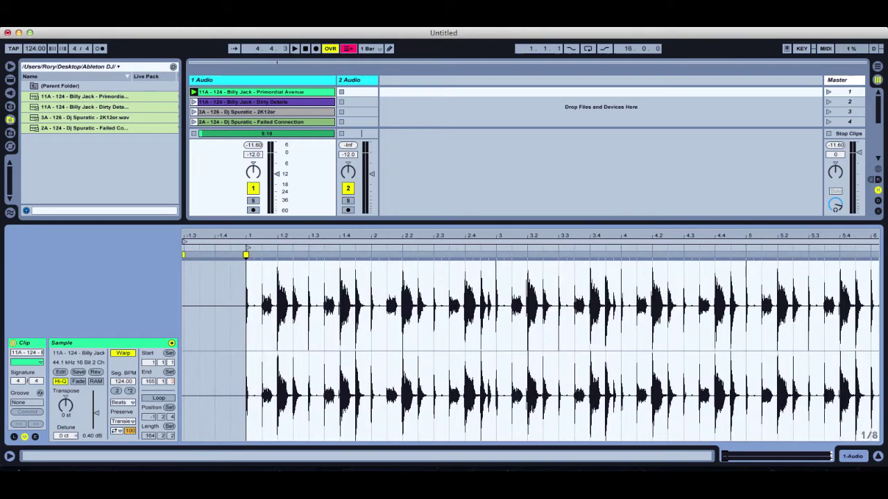
right_click(245, 257)
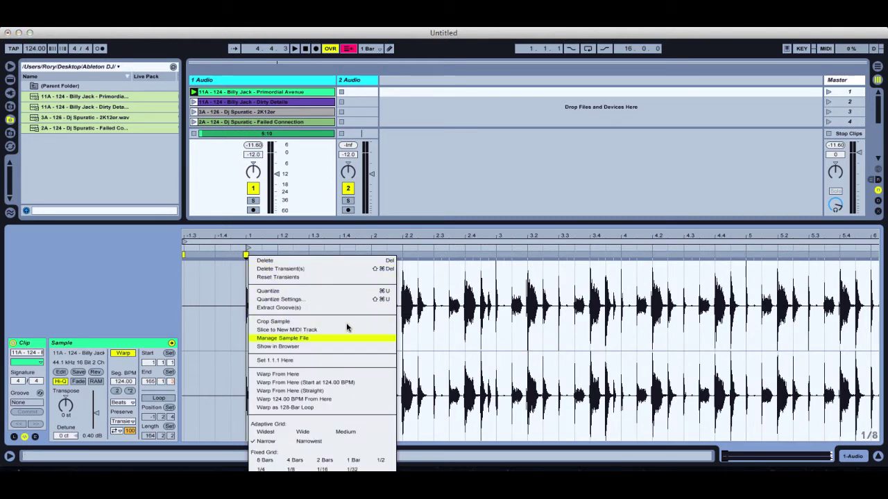
left_click(335, 390)
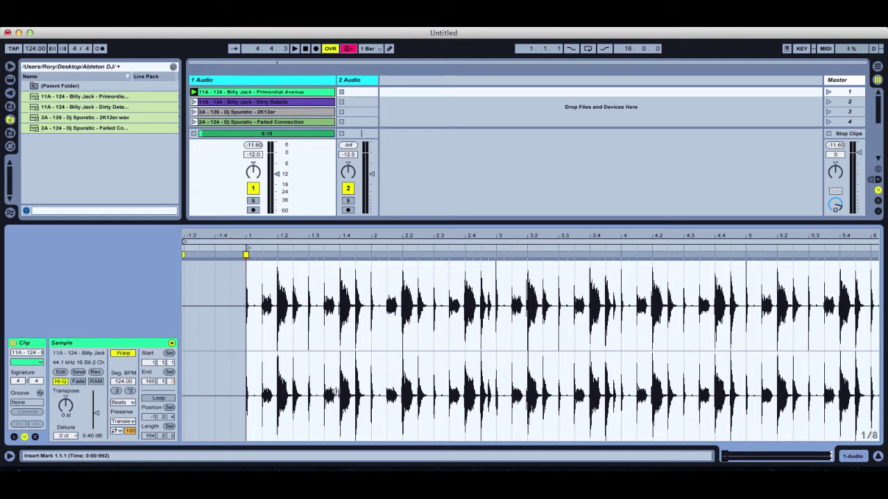
left_click(100, 48)
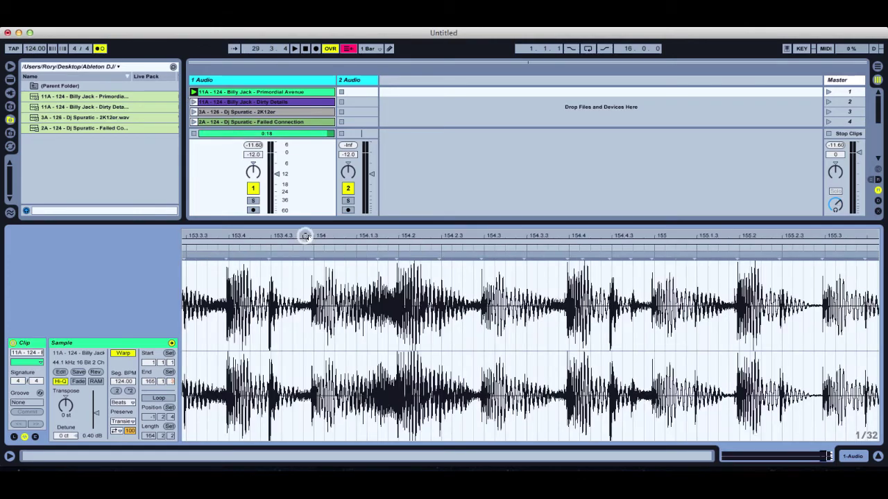
Add a warp marker at the start of the kick just before bar 154 and align it to 154.1.1
left_click_drag(306, 236, 305, 333)
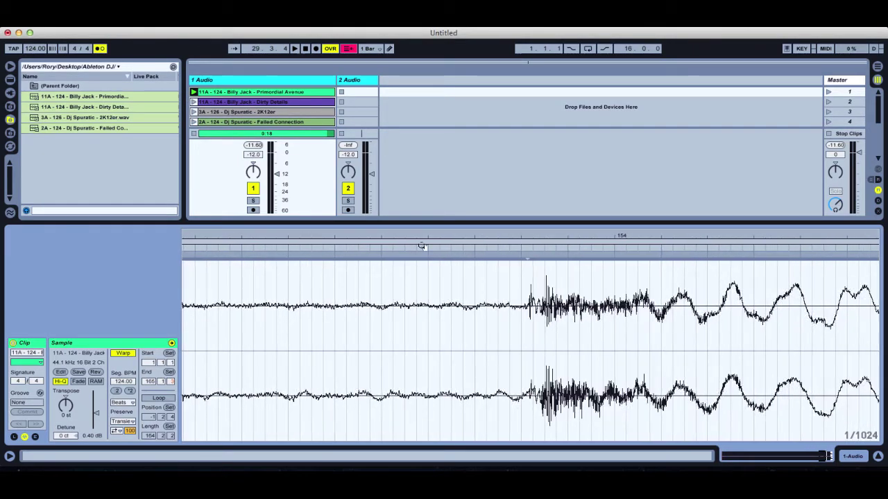
left_click_drag(527, 235, 523, 315)
left_click(455, 251)
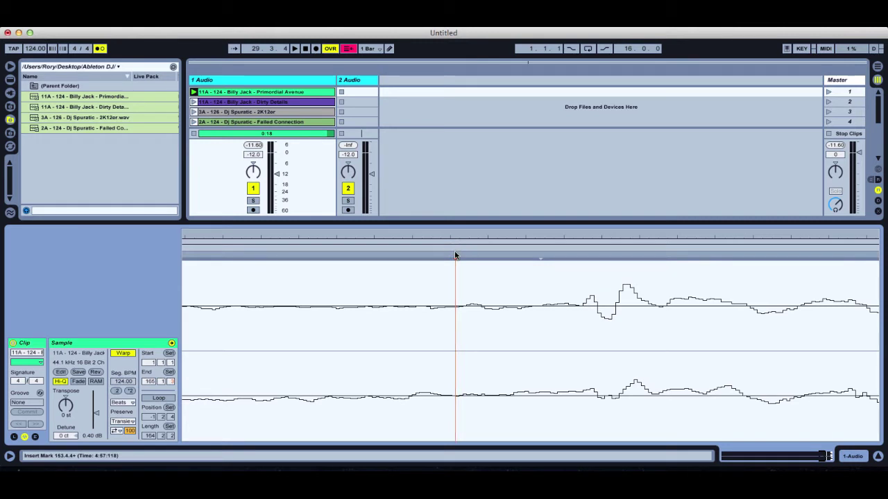
double_click(455, 256)
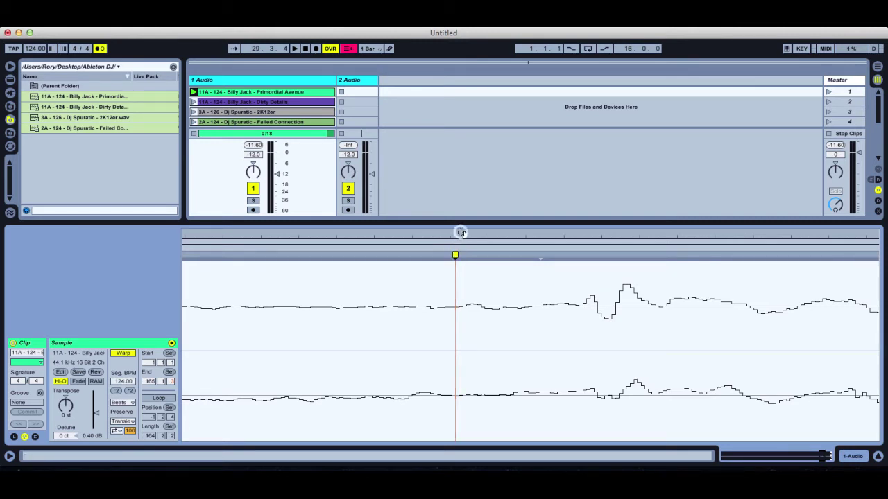
mouse_move(459, 233)
left_mouse_down()
mouse_move(460, 267)
mouse_move(465, 256)
left_mouse_up()
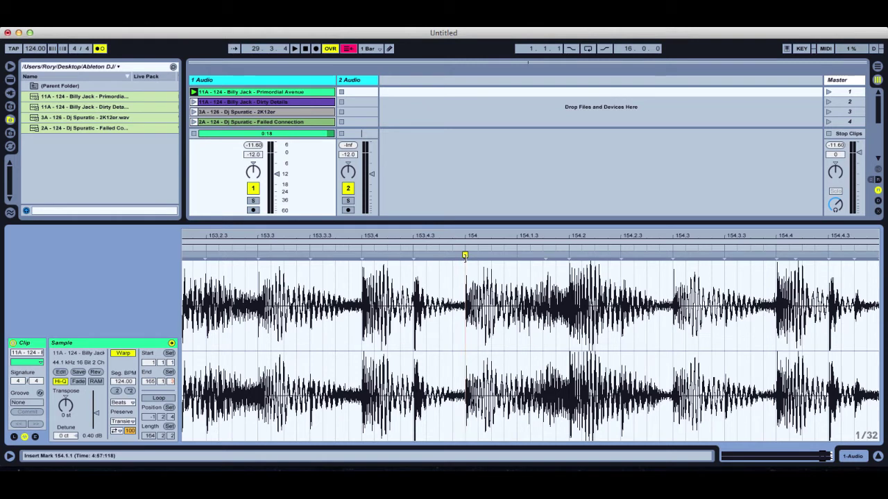
Play the end of Primordial Avenue with the metronome and check the beat alignment from bar 154 onward
key("space")
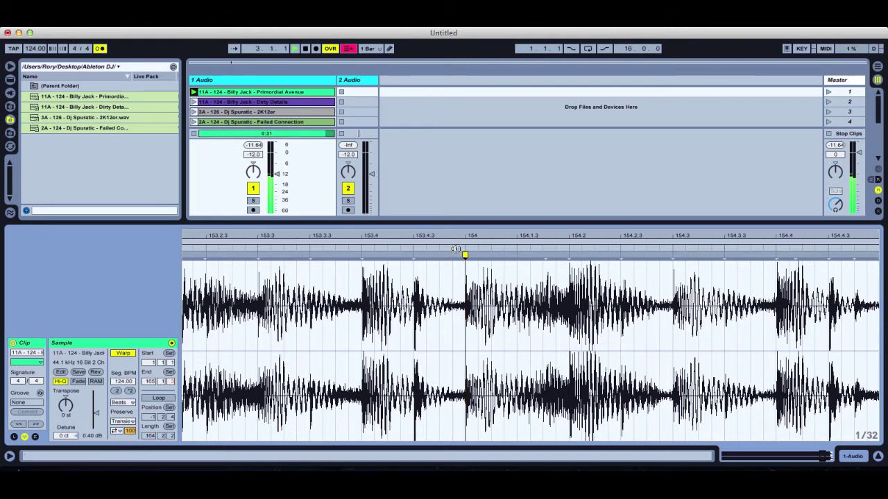
mouse_move(468, 236)
left_mouse_down()
mouse_move(476, 194)
mouse_move(301, 187)
left_mouse_up()
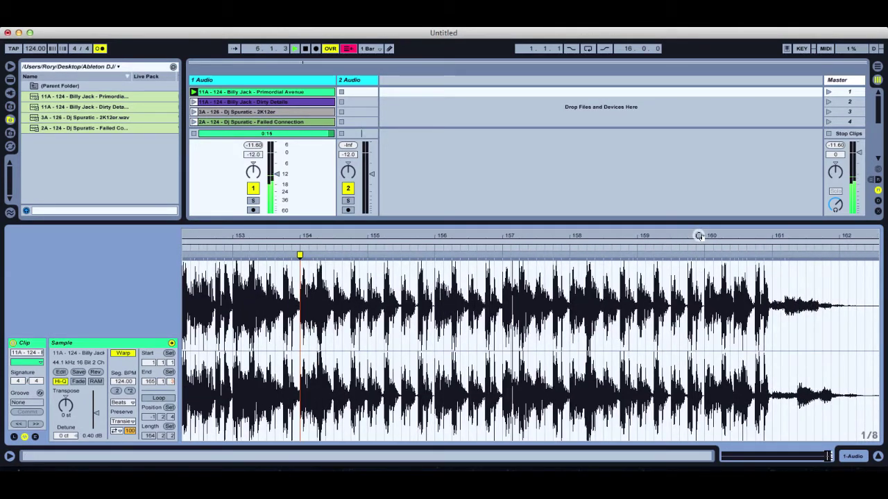
left_click_drag(698, 234, 698, 312)
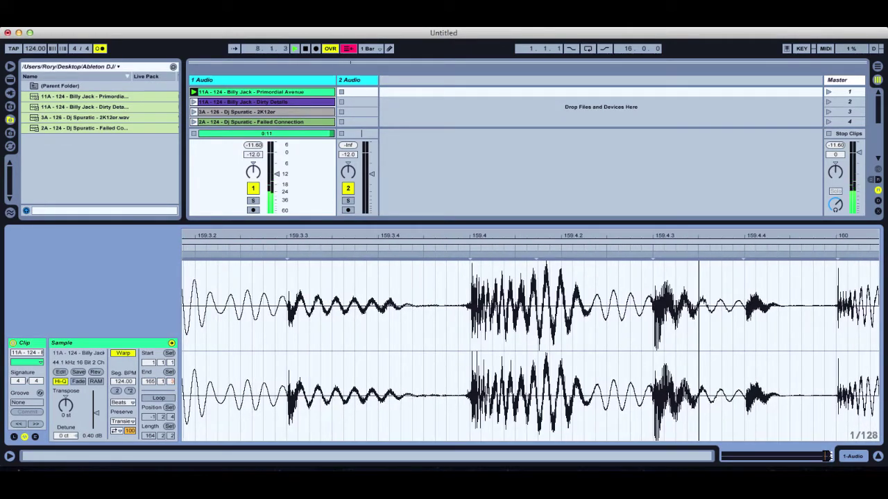
left_click_drag(698, 312, 698, 235)
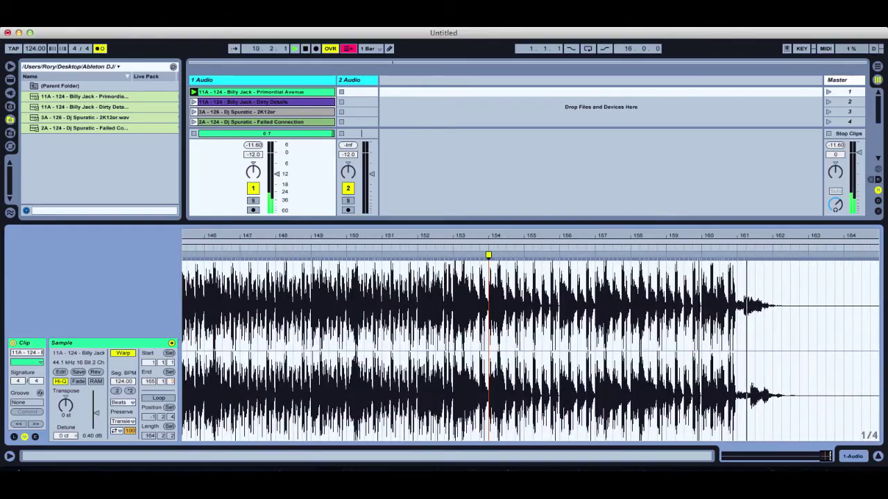
left_click_drag(487, 254, 415, 239)
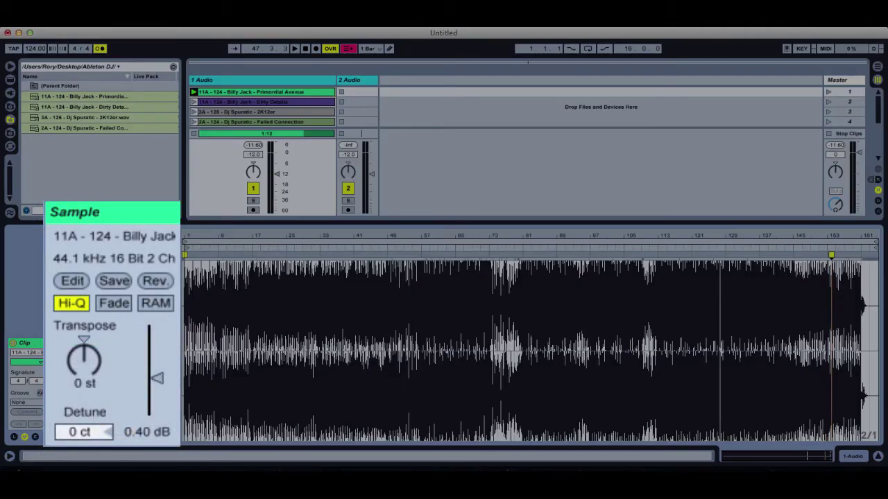
Save the Primordial Avenue clip's settings with its sample, and put away the Ableton DJ folder window
left_click(114, 282)
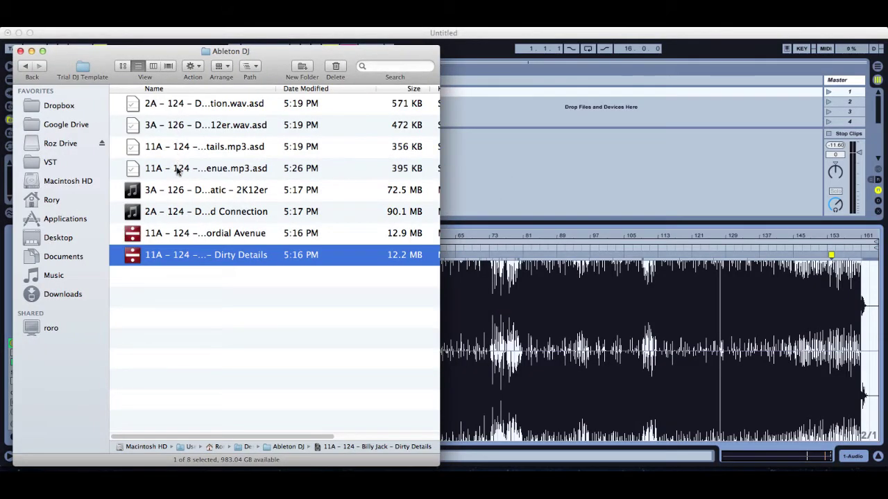
left_click(32, 53)
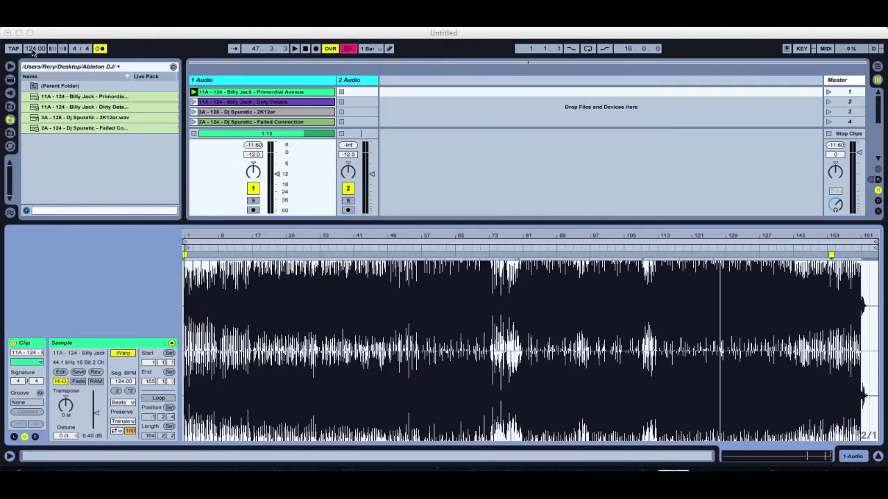
Turn on Warp for the Dirty Details clip
left_click(231, 101)
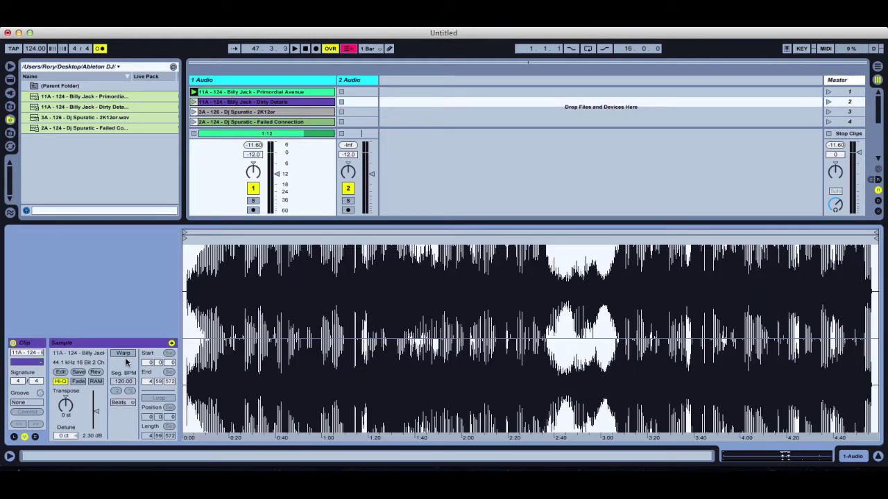
left_click(122, 353)
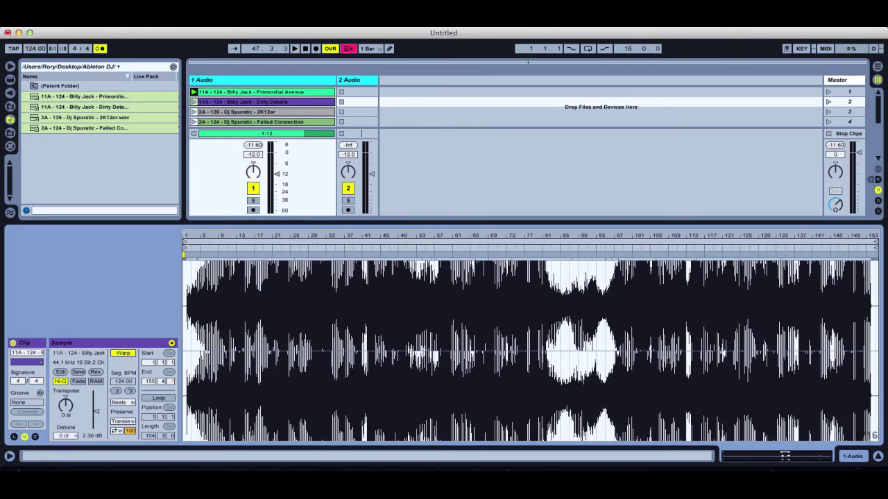
Set 1.1.1 at a warp marker on the exact start of Dirty Details' first beat, and delete the stray marker before it
left_click_drag(190, 243, 190, 291)
left_click_drag(244, 263, 245, 339)
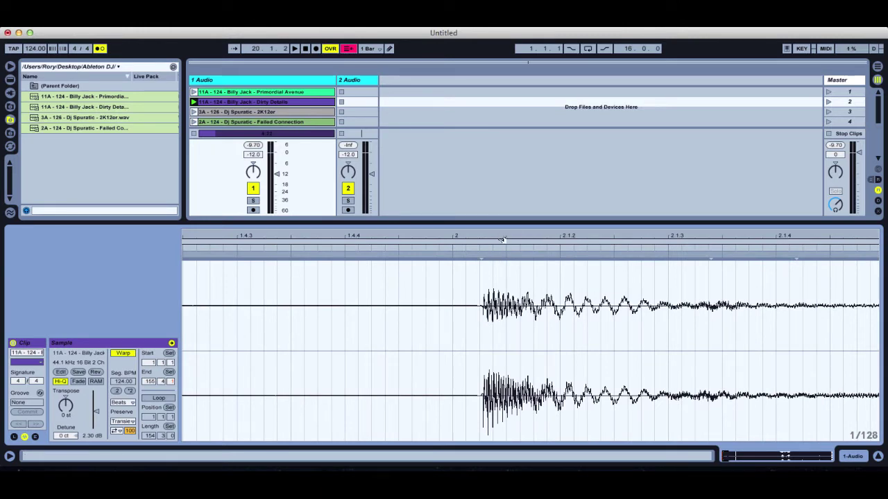
left_click_drag(510, 237, 758, 286)
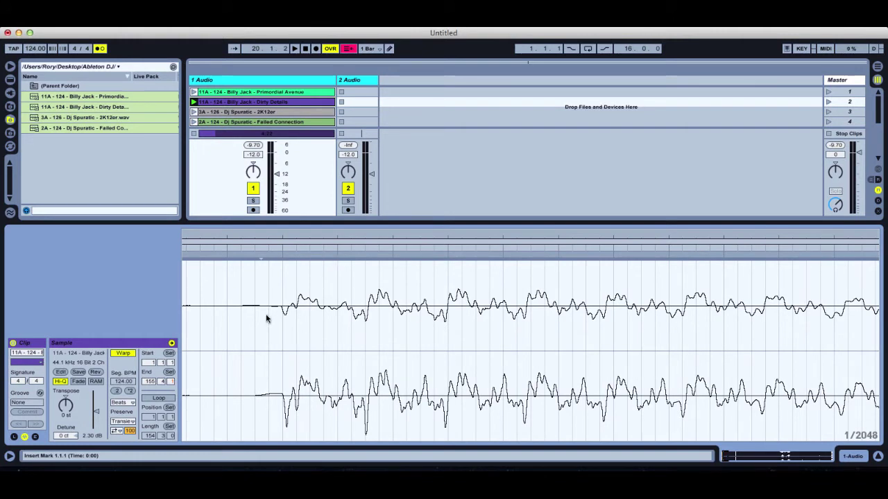
left_click_drag(255, 276, 315, 333)
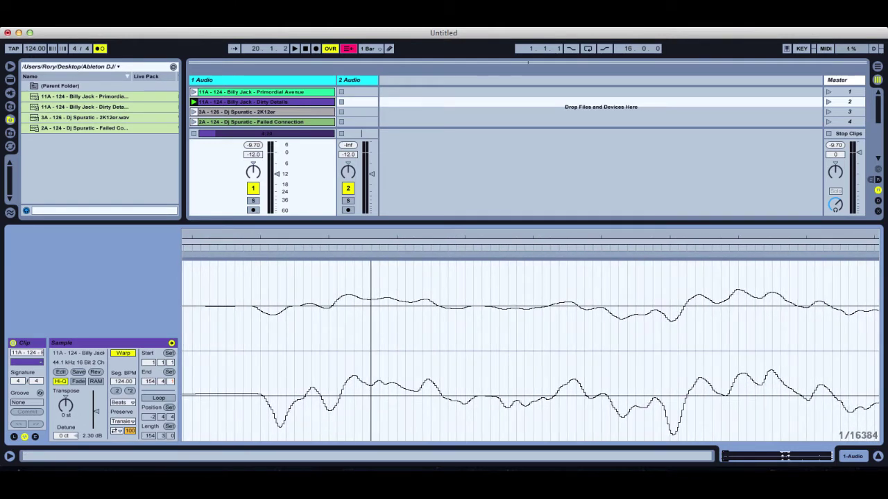
left_click_drag(371, 233, 499, 233)
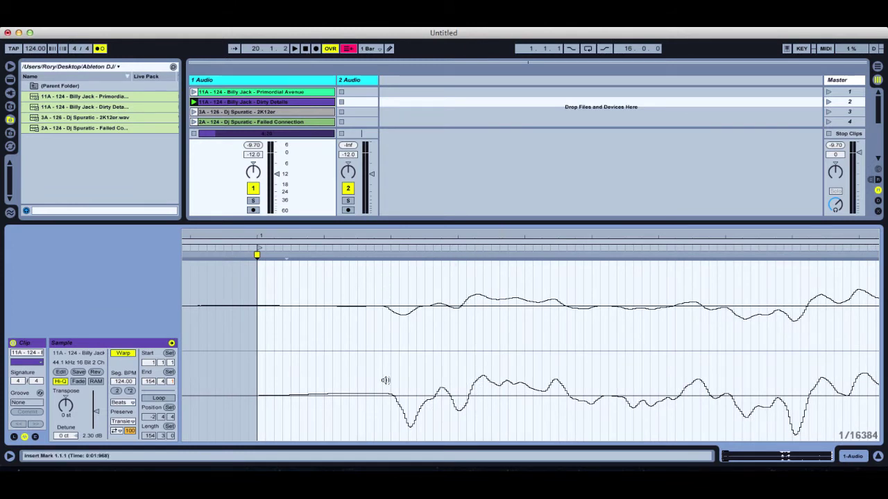
double_click(382, 255)
right_click(382, 256)
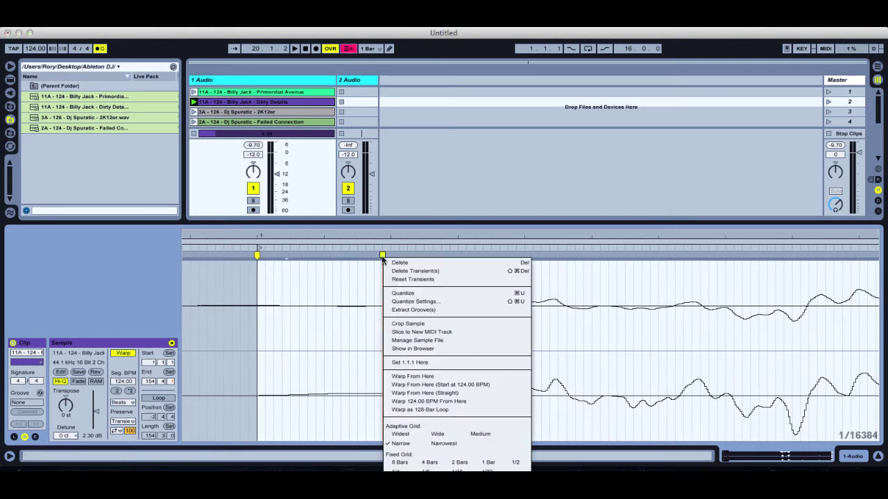
left_click(428, 362)
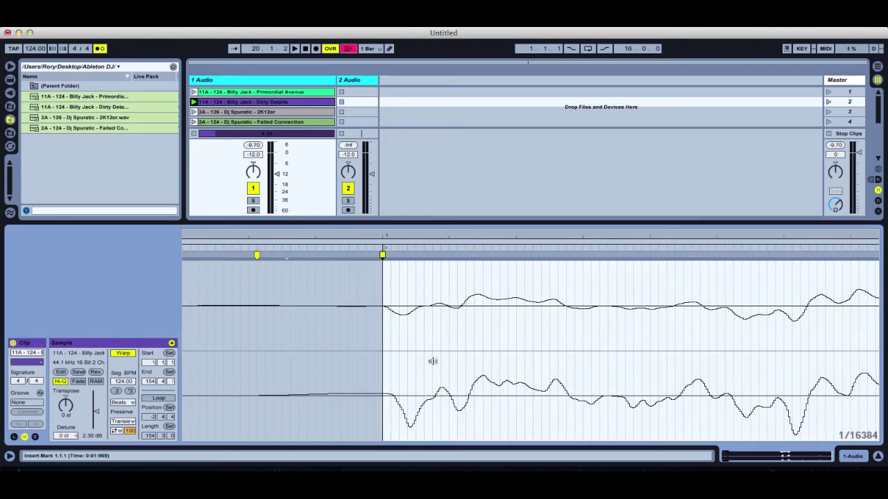
left_click(257, 255)
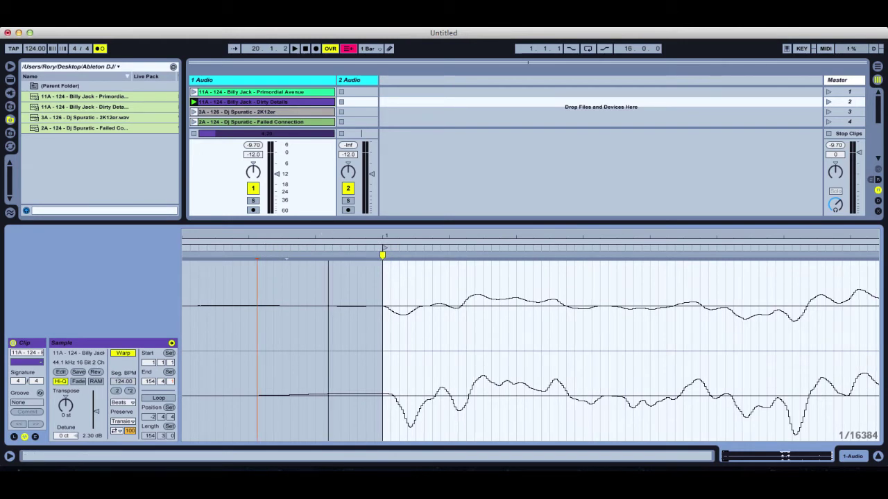
Apply Warp From Here (Straight) at Dirty Details' first-beat marker
left_click_drag(328, 236, 328, 139)
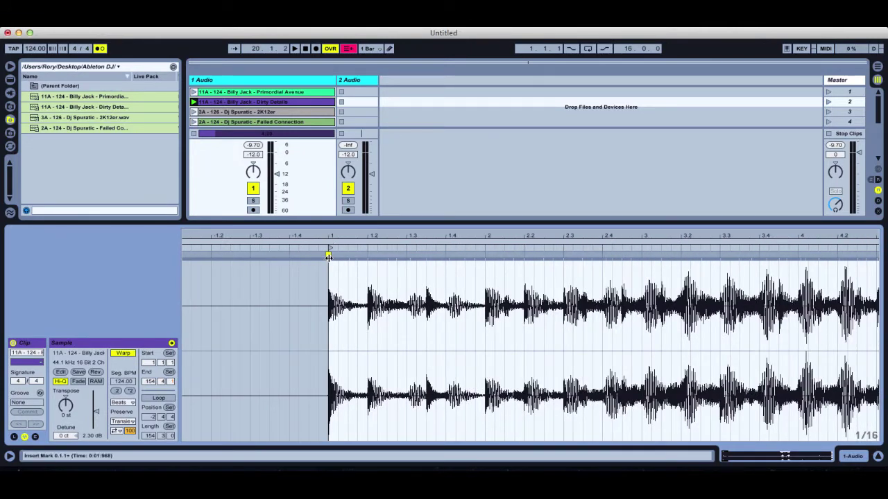
right_click(328, 256)
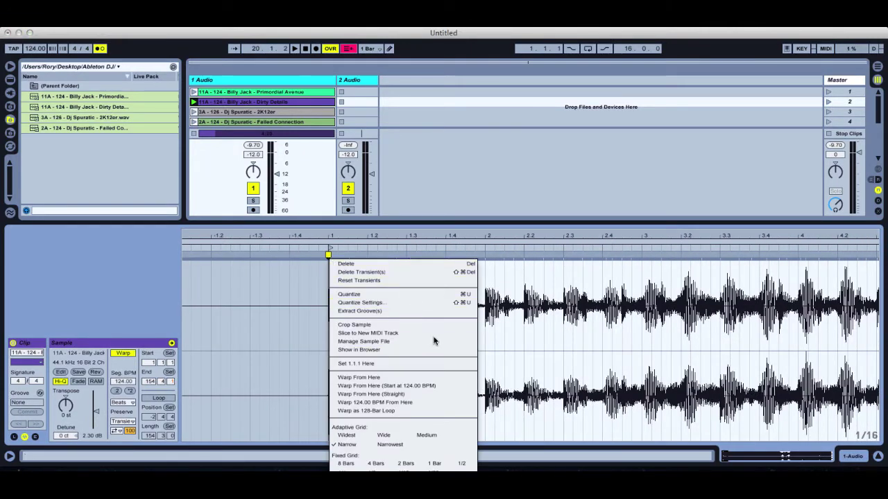
left_click(439, 394)
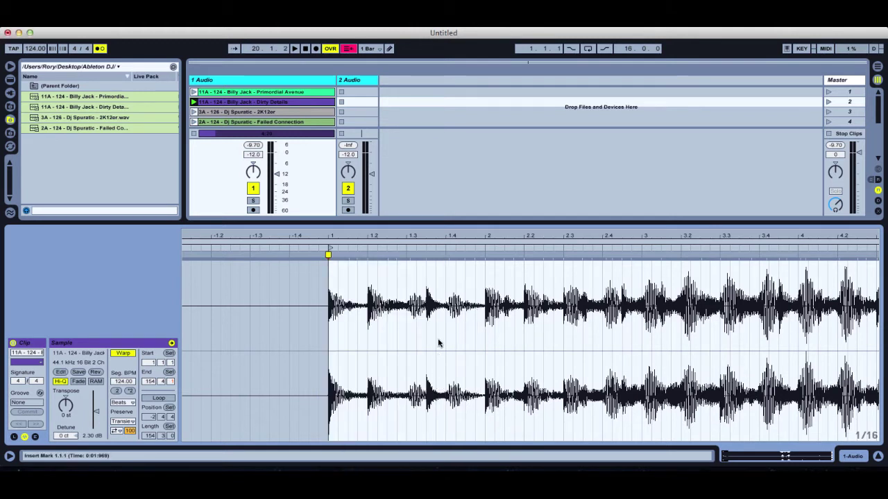
Play Dirty Details and examine how its beats line up with the grid around bars 41 and 57
key("space")
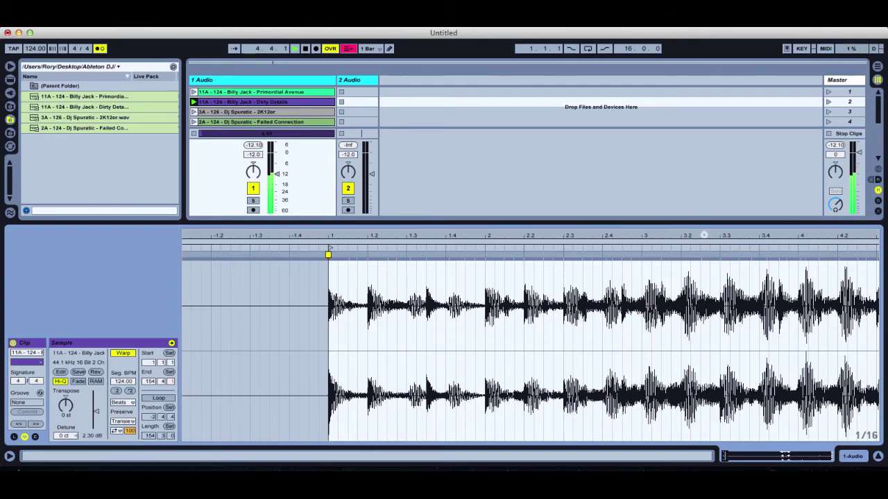
left_click_drag(704, 236, 572, 136)
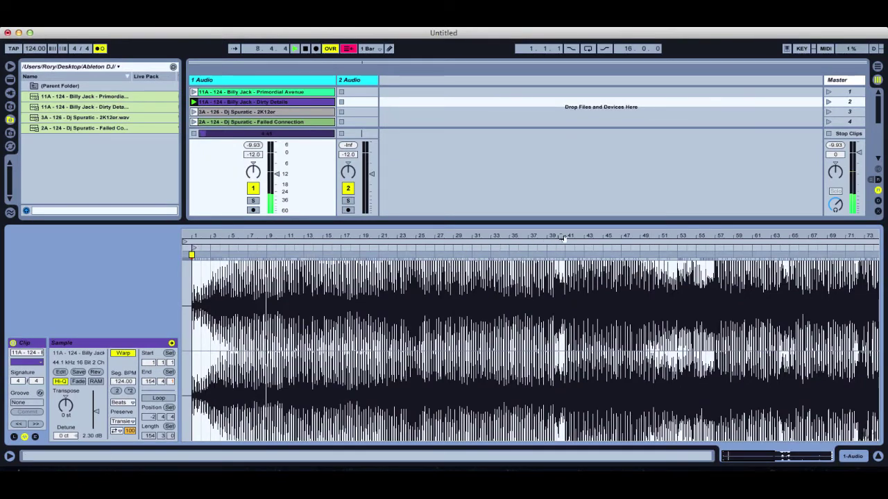
left_click_drag(569, 235, 642, 237)
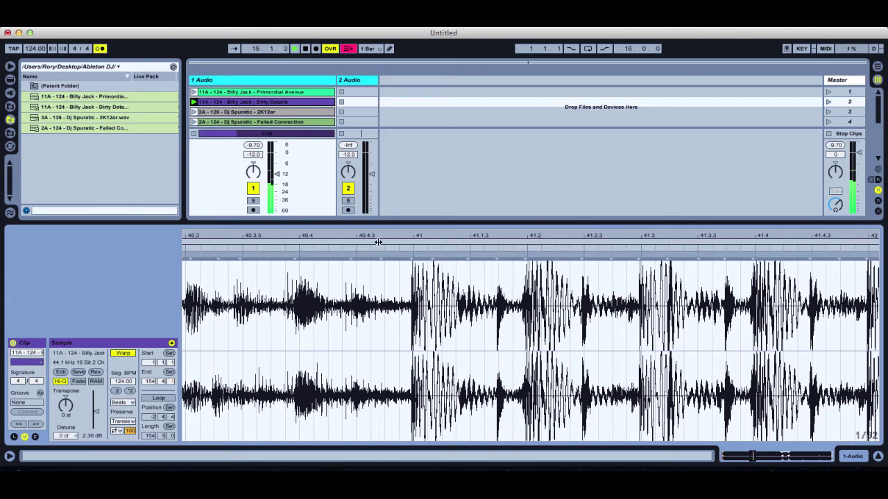
left_click_drag(378, 237, 378, 205)
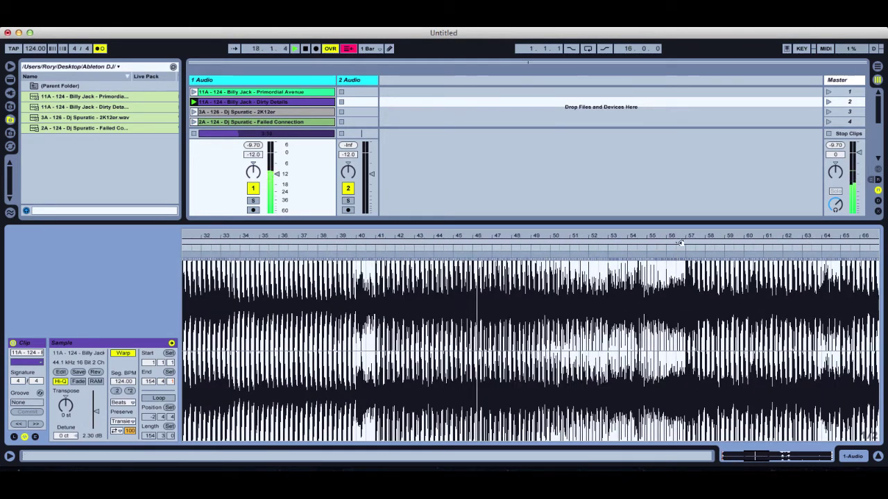
left_click_drag(679, 236, 679, 284)
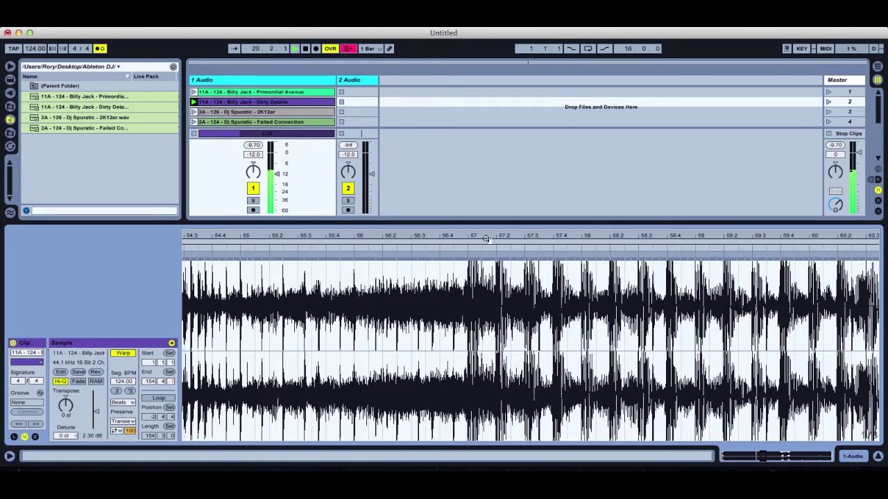
left_click_drag(485, 238, 485, 277)
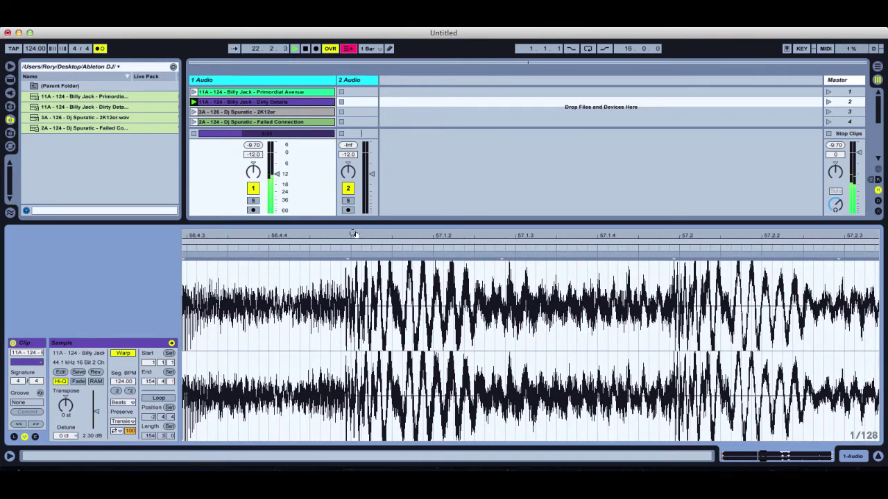
left_click_drag(352, 236, 352, 272)
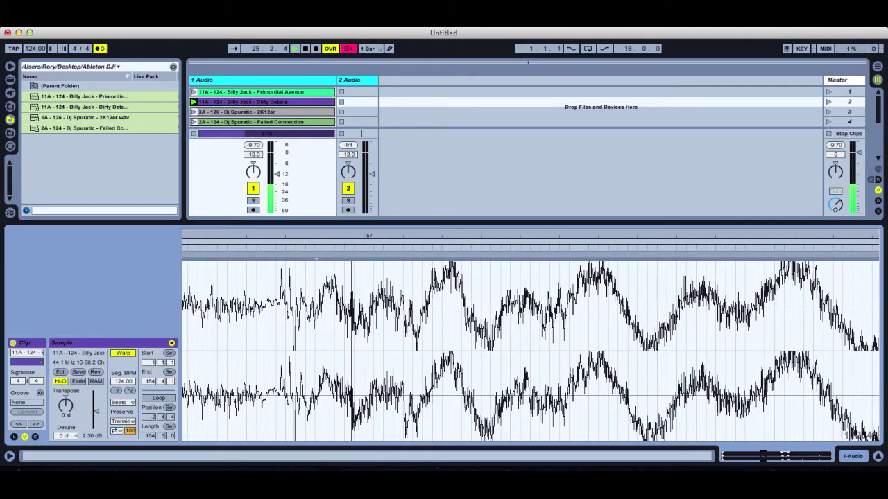
left_click_drag(352, 271, 352, 211)
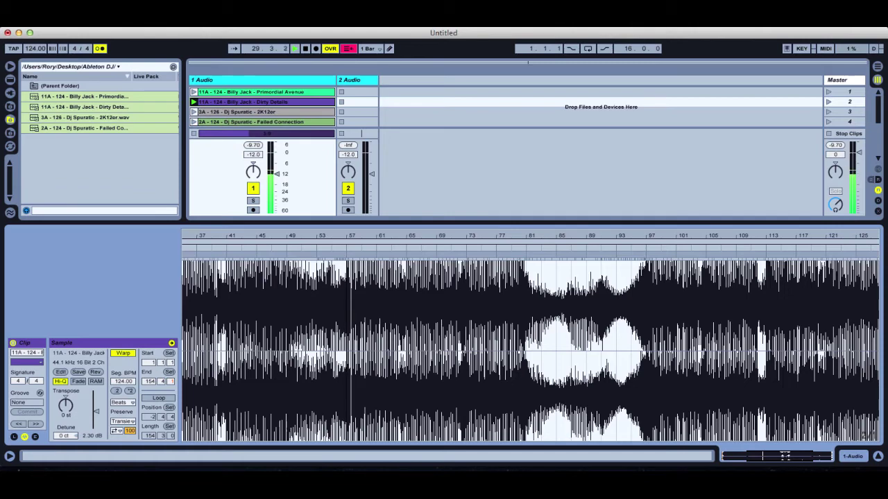
left_click_drag(351, 211, 330, 188)
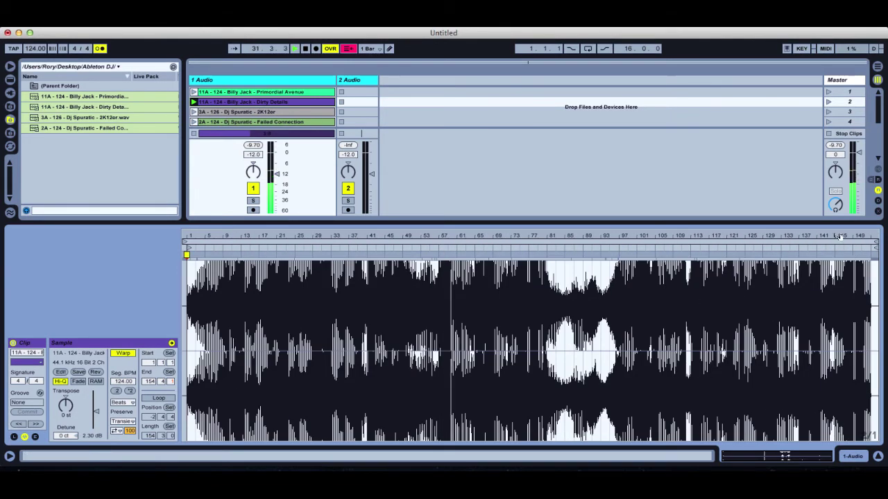
left_click_drag(447, 252, 424, 257)
Place a warp marker at the exact start of Dirty Details' kick near bar 145, and remove the extra marker before it
mouse_move(836, 243)
left_mouse_down()
mouse_move(787, 303)
mouse_move(544, 325)
mouse_move(843, 254)
mouse_move(844, 237)
left_mouse_up()
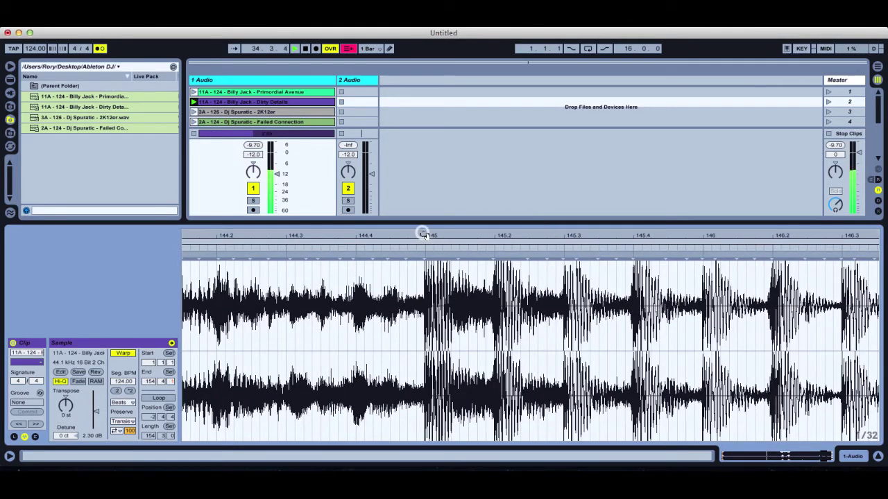
mouse_move(423, 233)
left_mouse_down()
mouse_move(429, 297)
mouse_move(199, 234)
left_mouse_up()
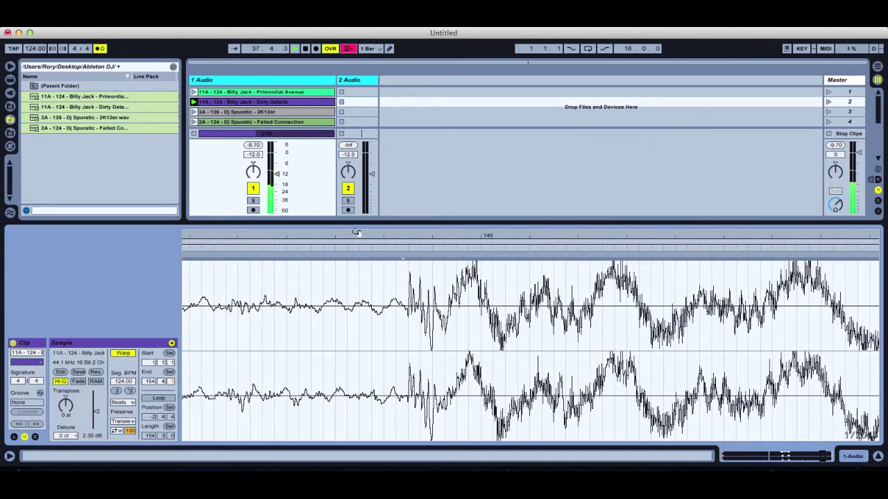
left_click_drag(409, 239, 407, 270)
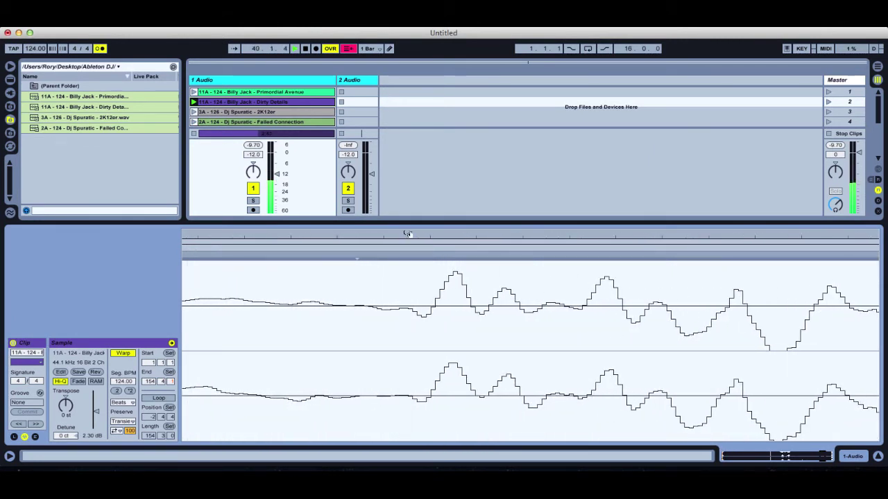
left_click(356, 257)
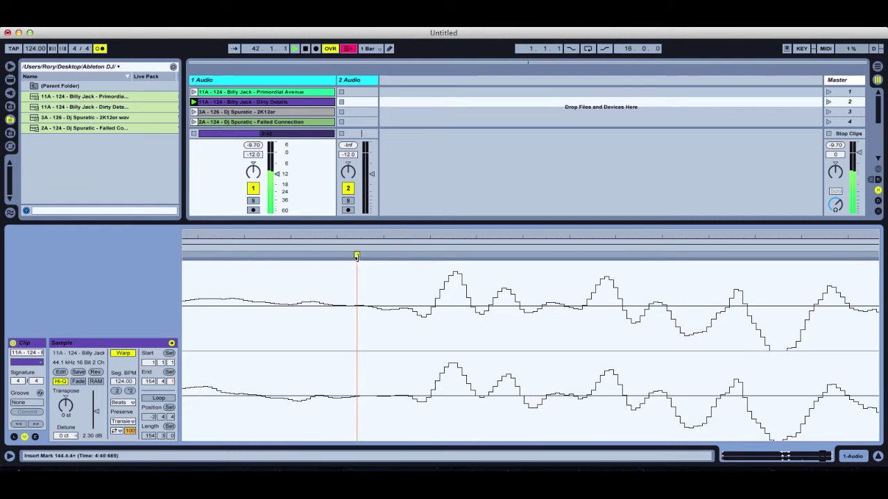
double_click(372, 257)
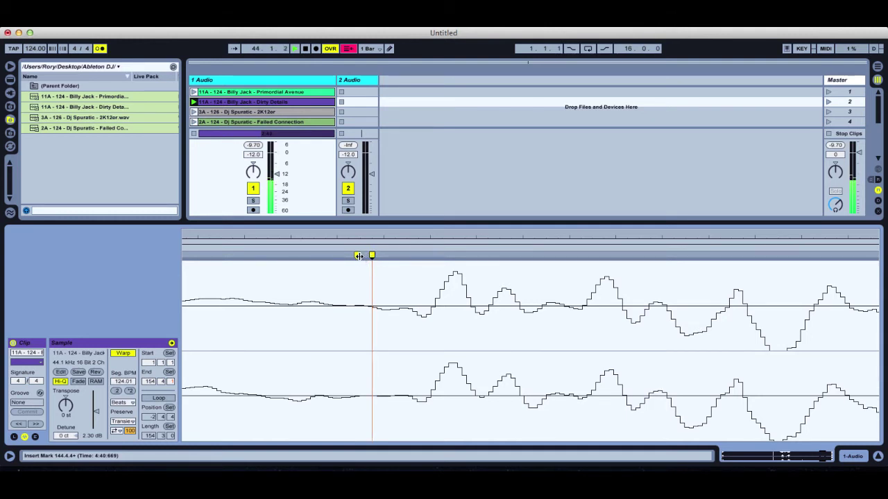
left_click(358, 256)
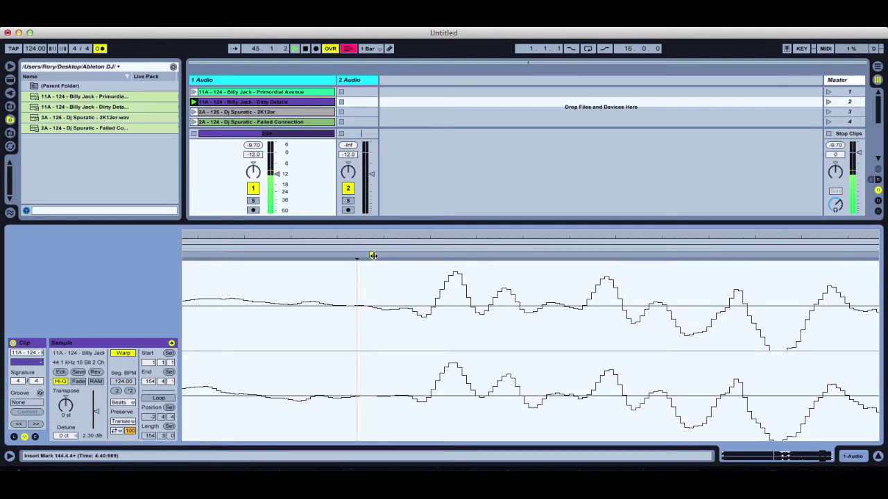
Move the new warp marker onto the 145.1.1 grid line so the kick lands on bar 145
left_click_drag(375, 236, 375, 179)
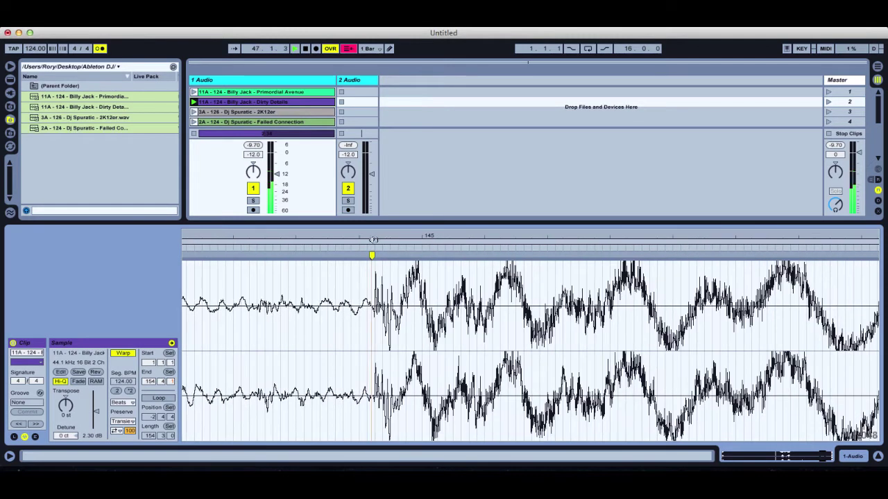
double_click(373, 256)
left_click_drag(373, 255, 421, 256)
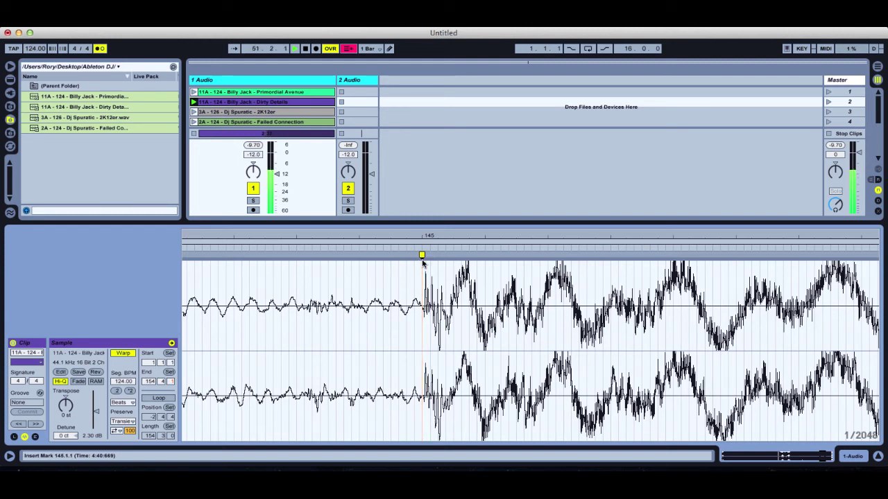
Check Dirty Details' beat alignment with the grid around bars 147, 113 and 97, and stop playback
left_click_drag(416, 237, 110, 279)
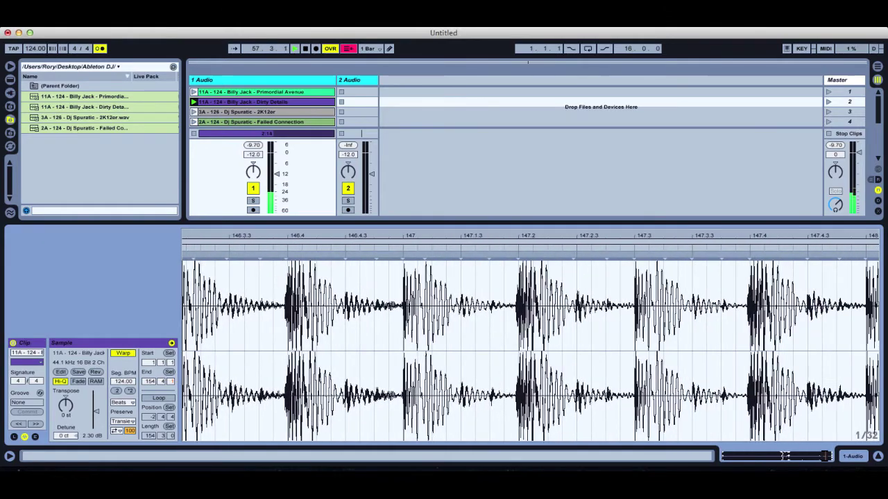
left_click_drag(531, 236, 534, 136)
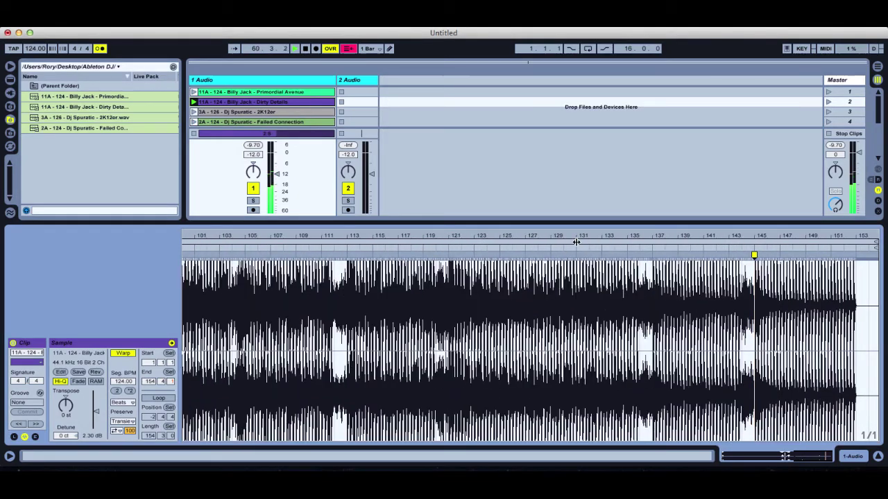
left_click_drag(347, 233, 346, 350)
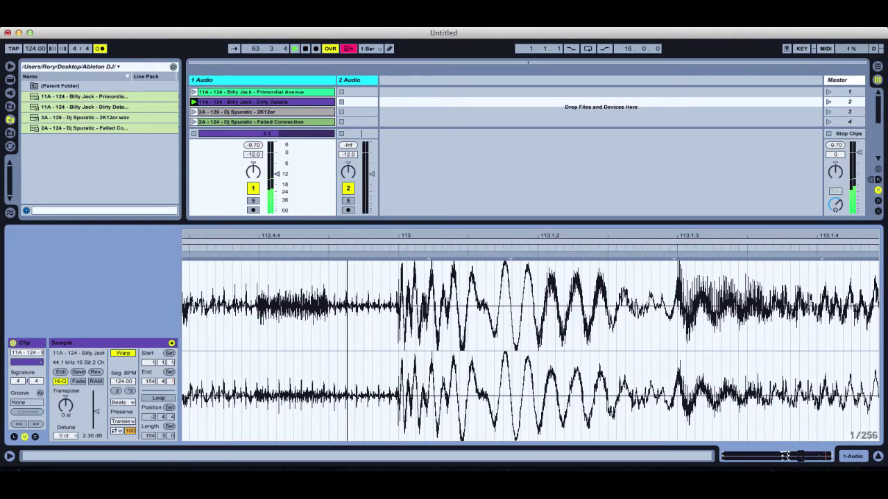
left_click_drag(347, 234, 471, 236)
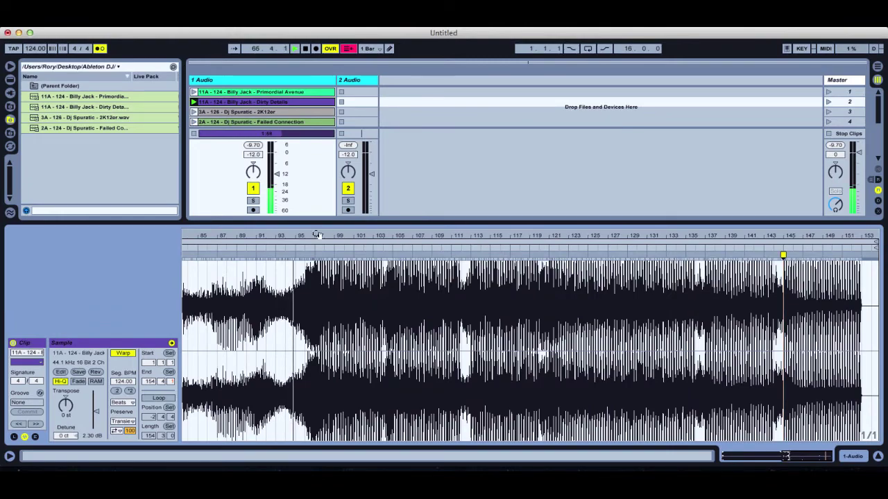
left_click_drag(312, 233, 311, 292)
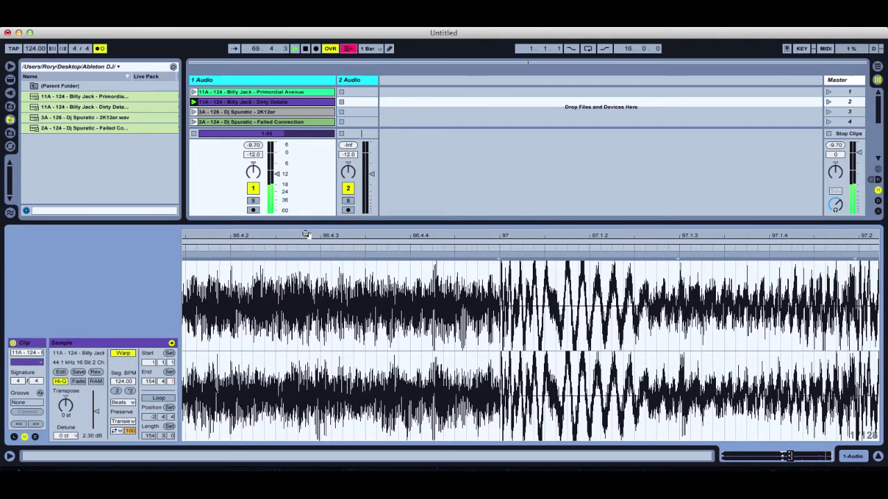
left_click_drag(306, 234, 306, 170)
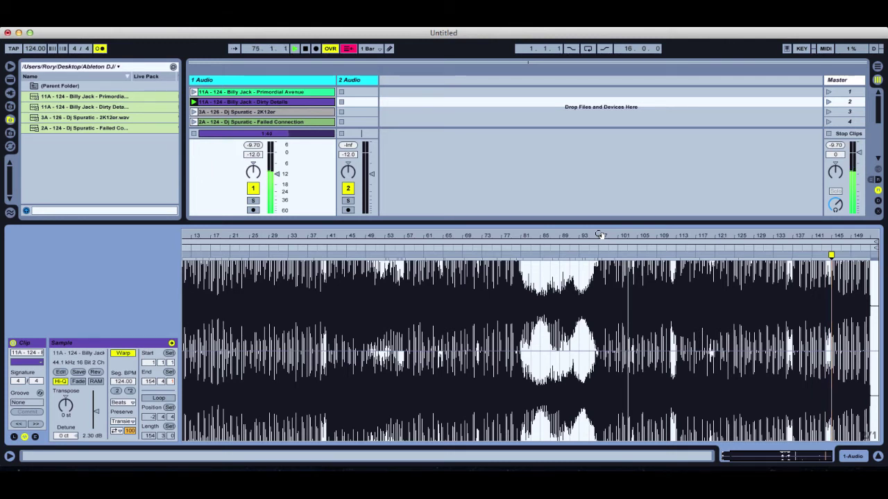
key("space")
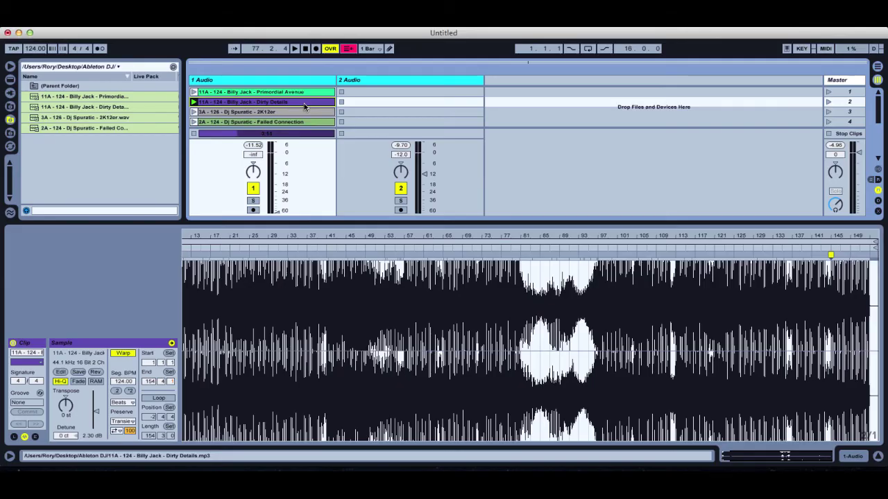
Set the Primordial Avenue clip's warp mode to Complex Pro
left_click(285, 92)
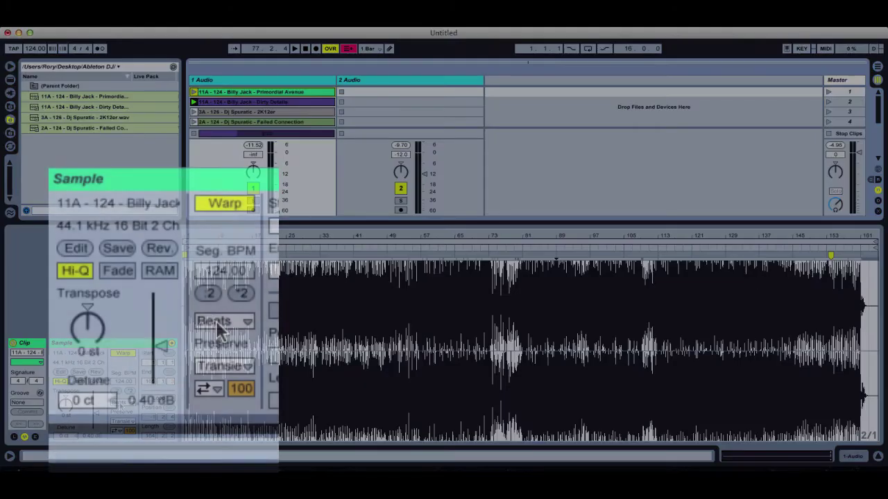
left_click(119, 403)
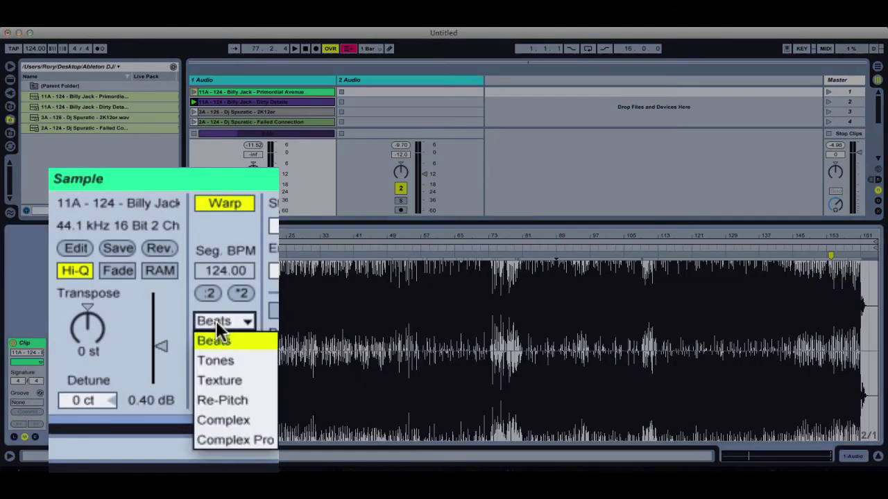
left_click(223, 431)
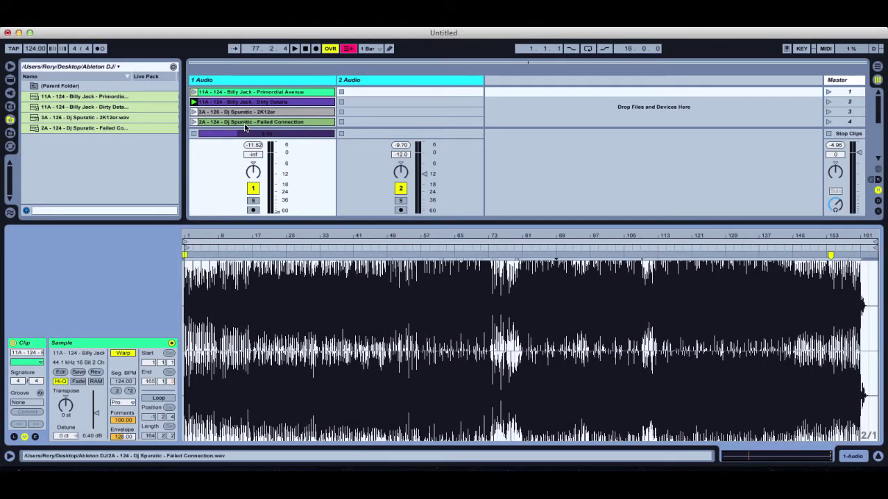
Set the Dirty Details clip's warp mode to Complex Pro
left_click(235, 102)
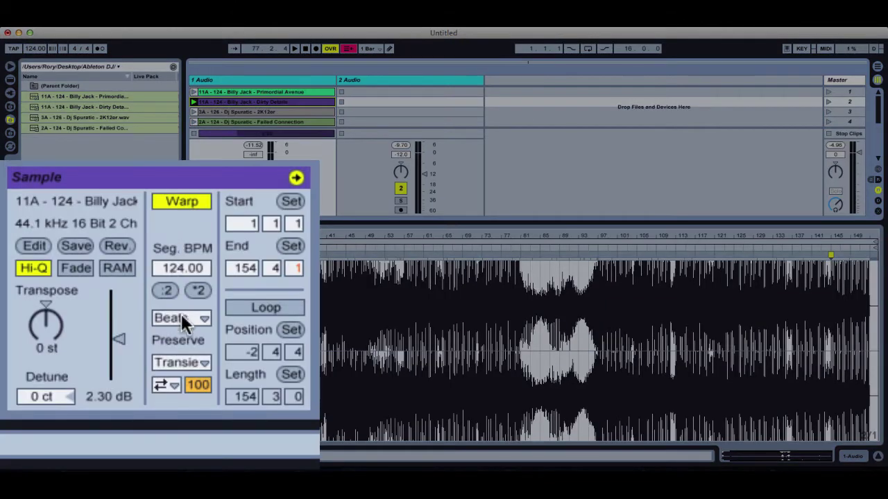
left_click(181, 323)
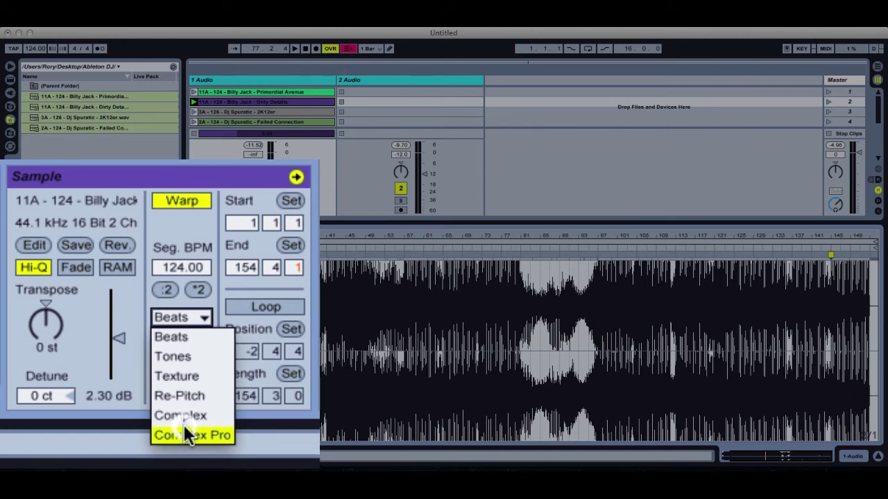
left_click(184, 430)
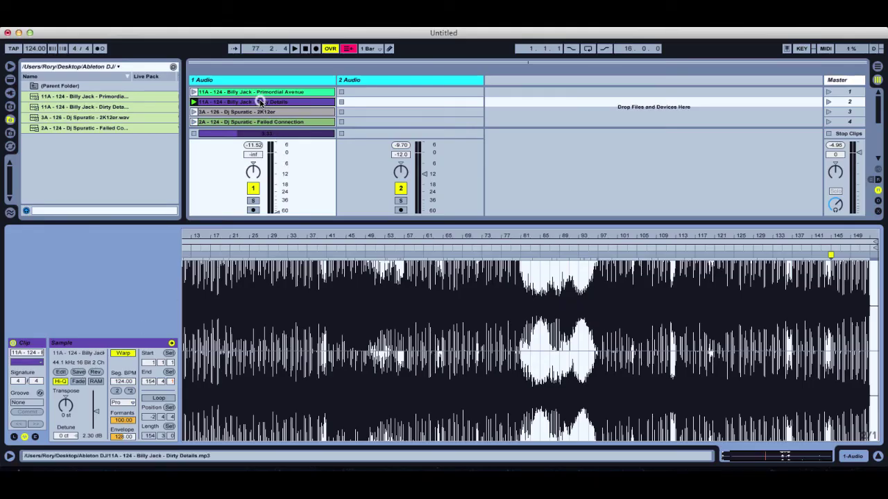
Move the Dirty Details clip to the second slot of track 2 Audio, and play Primordial Avenue from around bar 111
left_click_drag(260, 102, 355, 106)
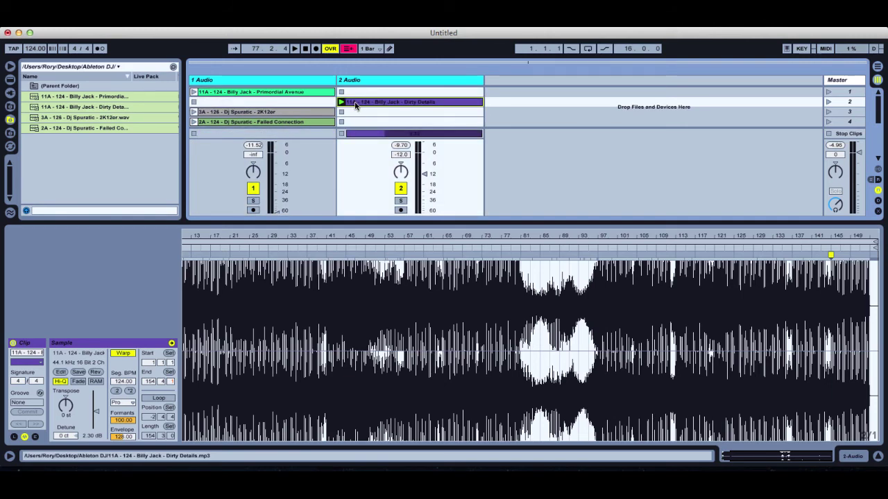
left_click(301, 95)
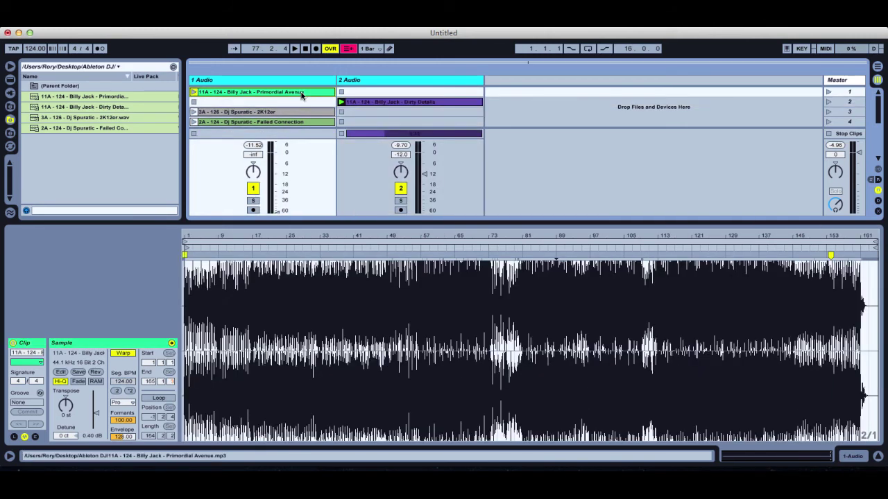
left_click(650, 249)
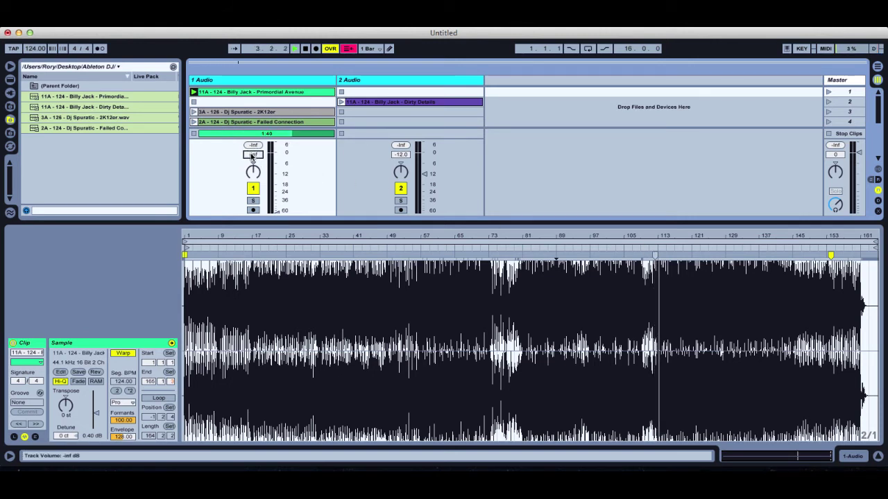
Set track 1 Audio's volume to -12 dB, and launch Dirty Details on track 2 Audio alongside Primordial Avenue with its waveform shown
type("-12")
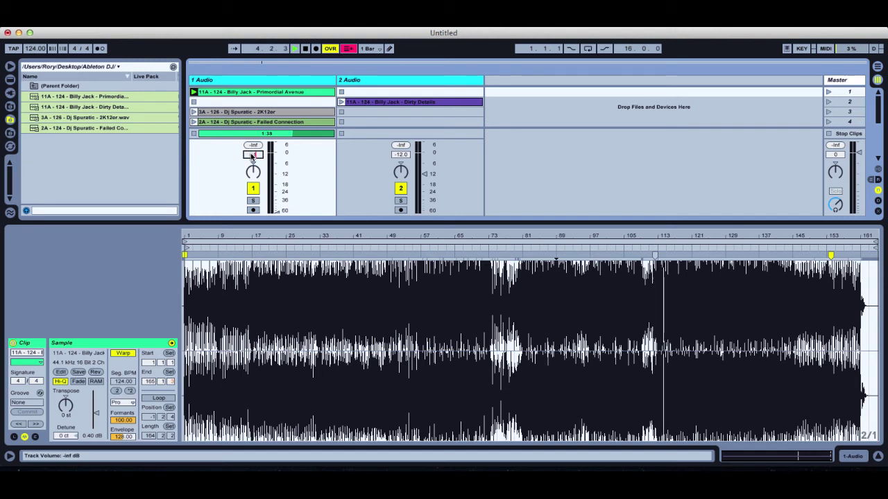
key("Return")
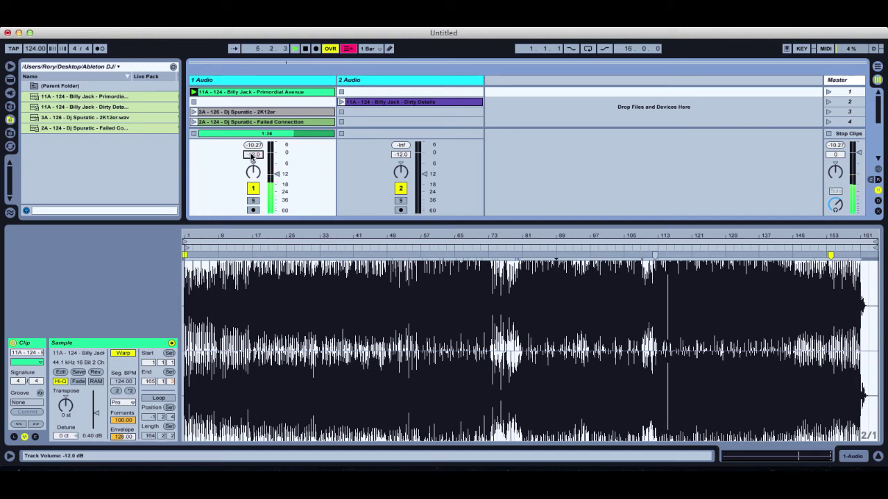
left_click(341, 102)
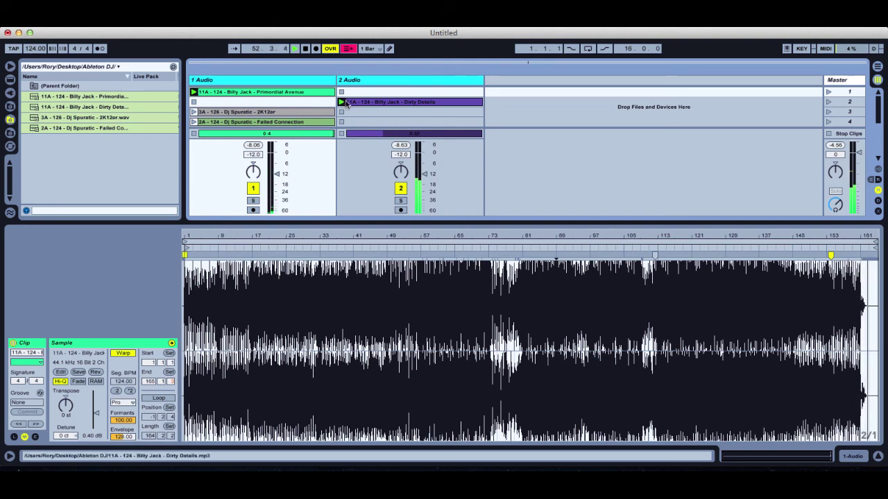
left_click(366, 104)
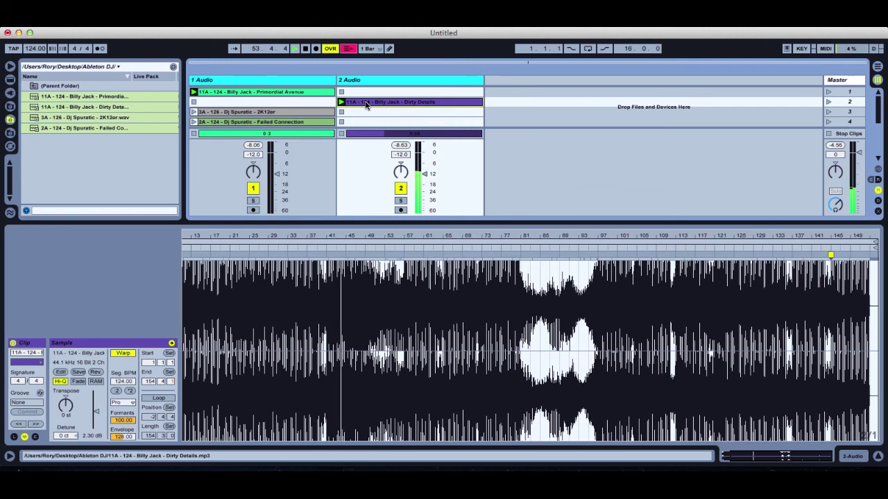